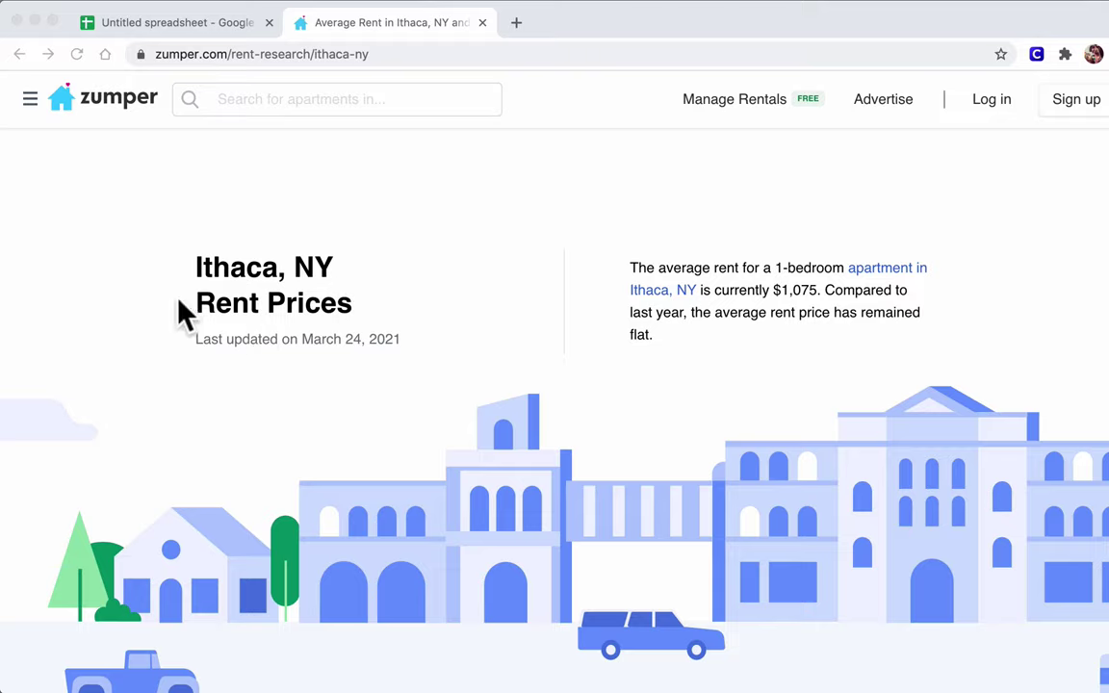
- Check the Ithaca, NY market summary for Studio, 2, 3 and 4 Beds, and return it to 1 Beds
{"action": "left_click", "coordinate": [185, 24]}
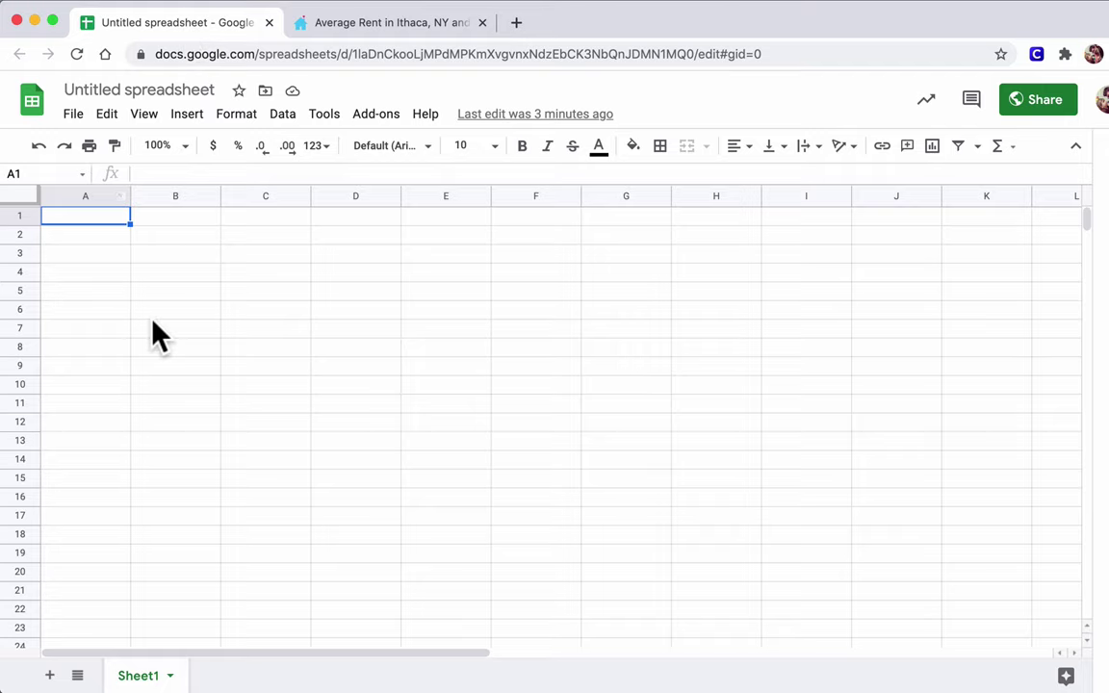
{"action": "left_click", "coordinate": [345, 23]}
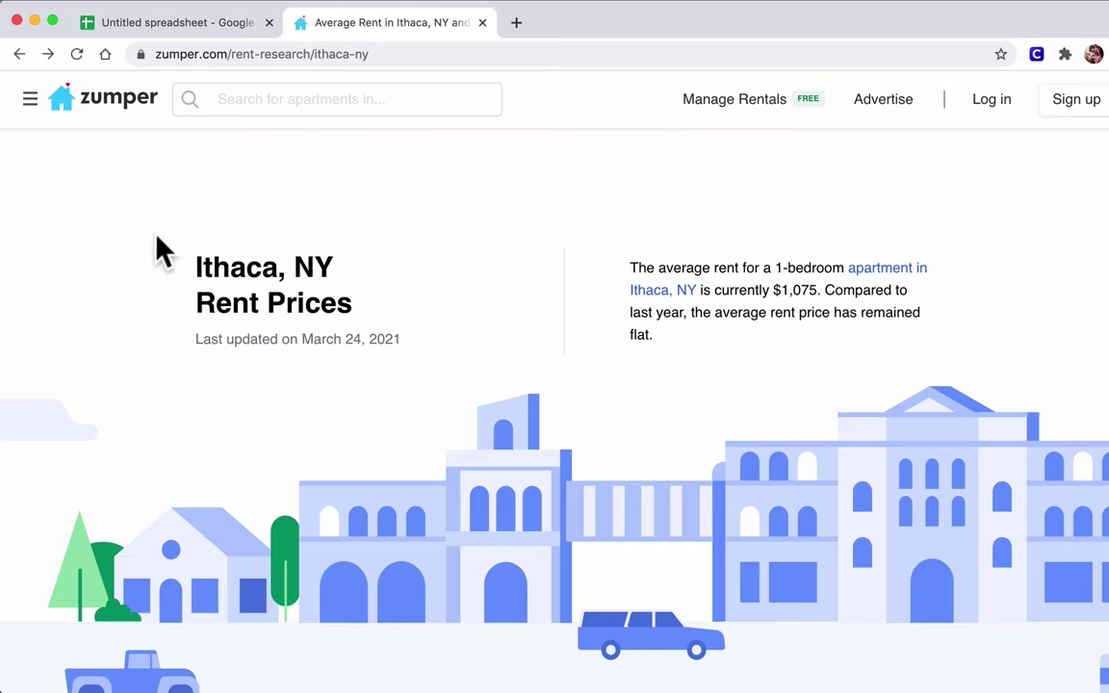
{"action": "scroll", "coordinate": [669, 298], "scroll_direction": "down", "scroll_amount": 3}
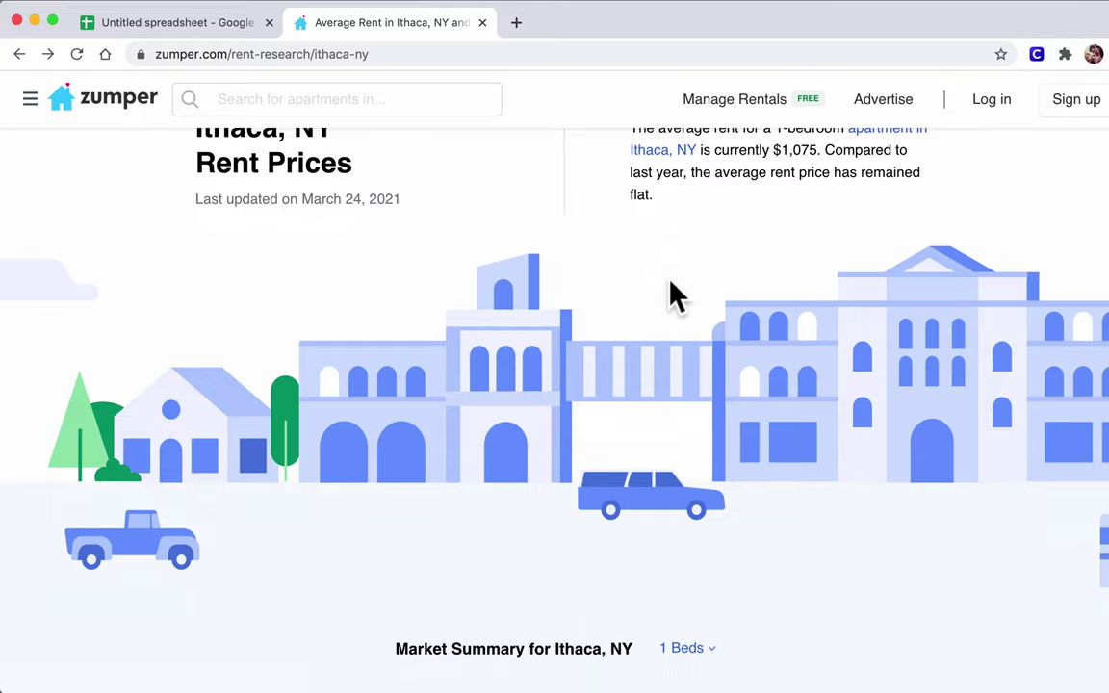
{"action": "scroll", "coordinate": [674, 294], "scroll_direction": "down", "scroll_amount": 5}
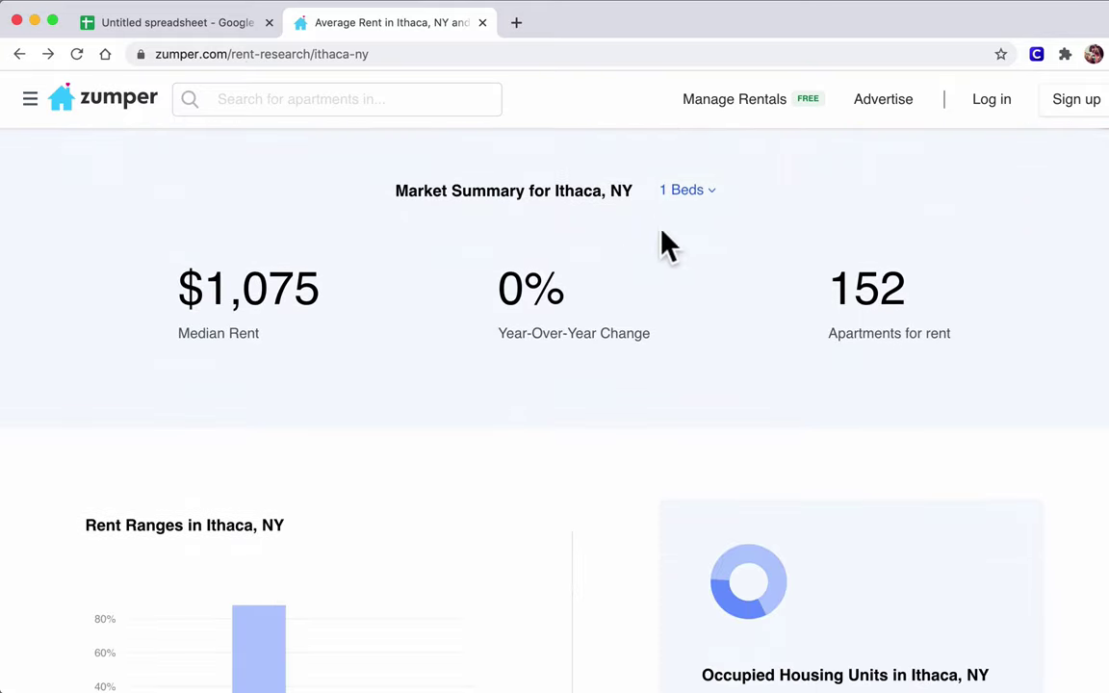
{"action": "left_click", "coordinate": [680, 193]}
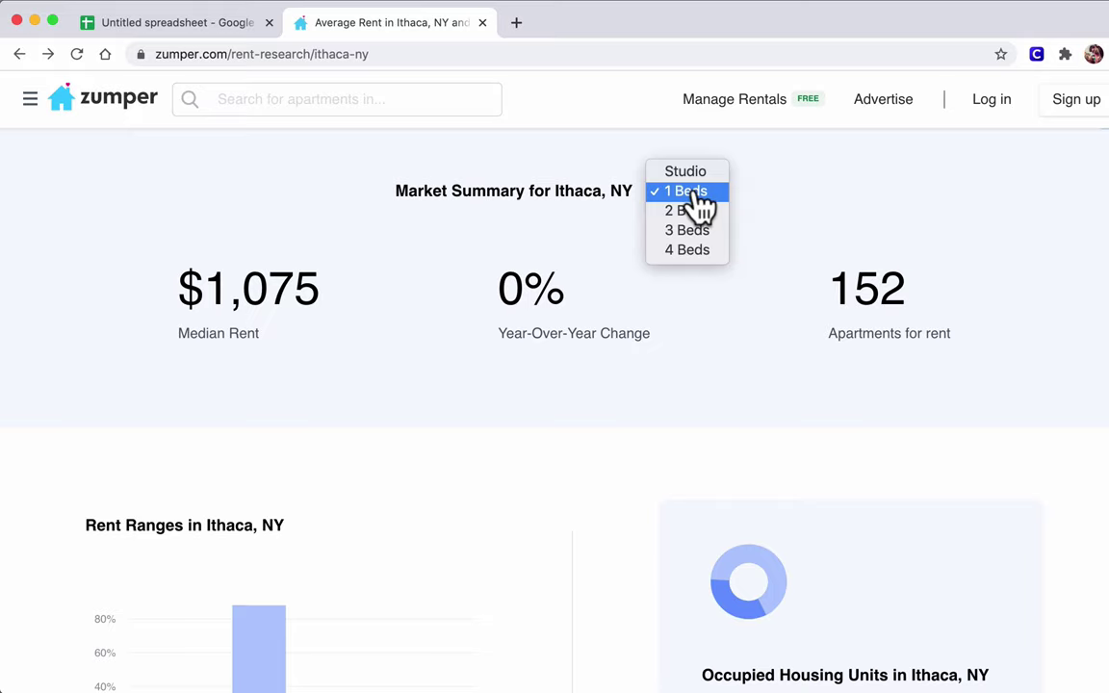
{"action": "left_click", "coordinate": [691, 173]}
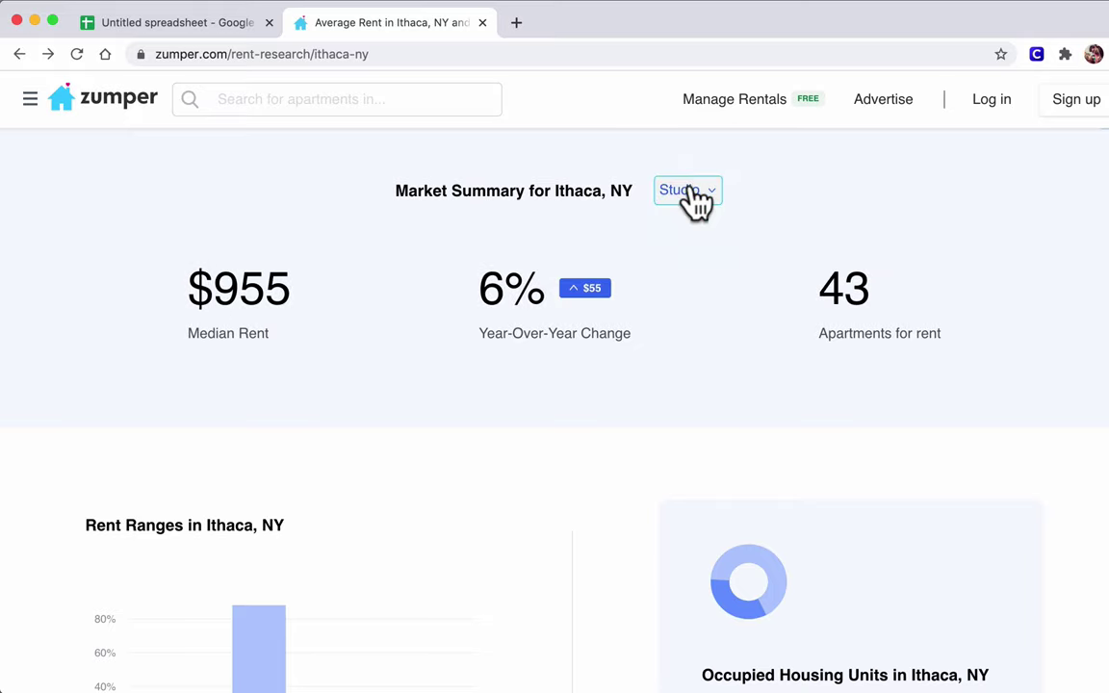
{"action": "left_click", "coordinate": [694, 198]}
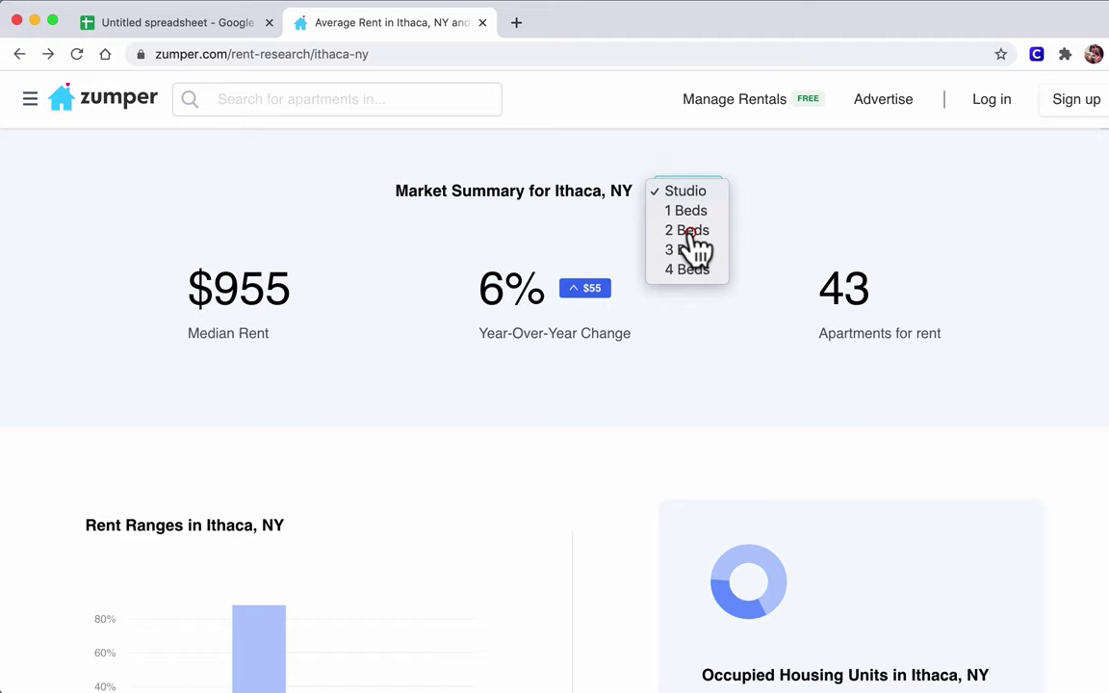
{"action": "left_click", "coordinate": [691, 233]}
{"action": "left_click", "coordinate": [691, 199]}
{"action": "left_click", "coordinate": [687, 212]}
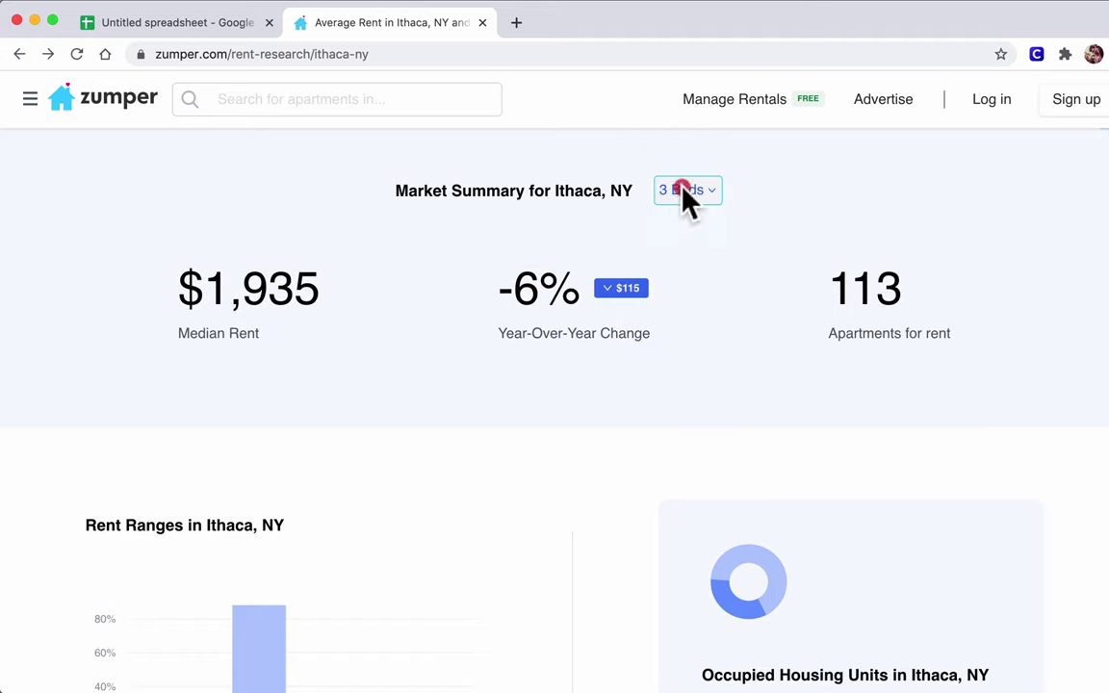
{"action": "left_click", "coordinate": [679, 190]}
{"action": "left_click", "coordinate": [684, 216]}
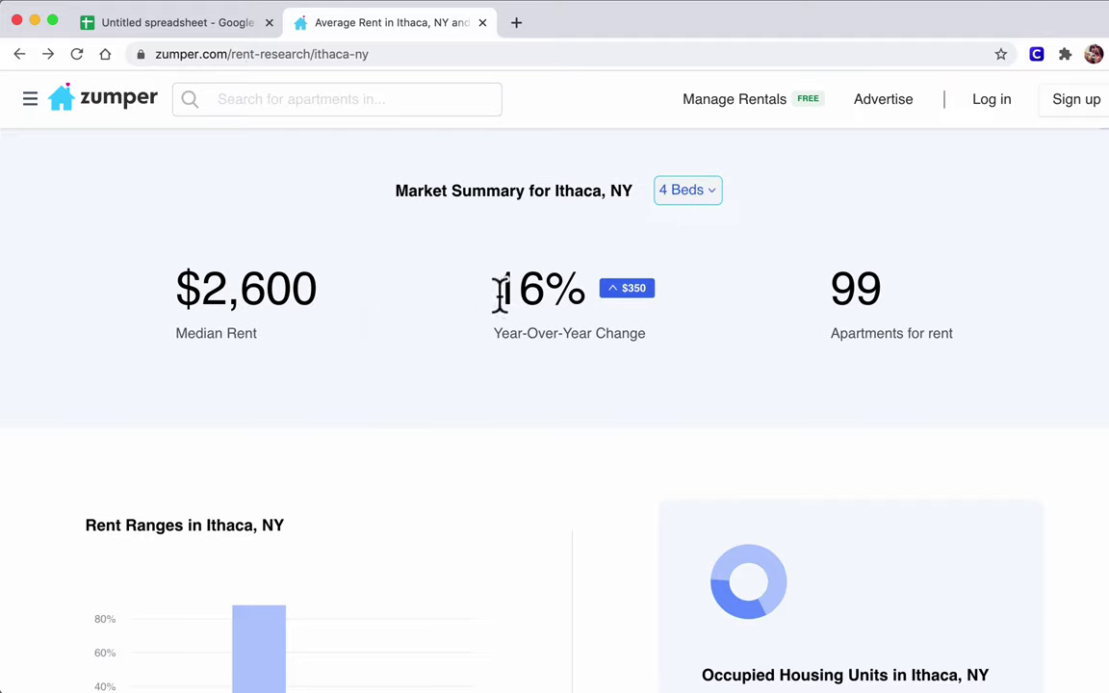
{"action": "left_click", "coordinate": [687, 196]}
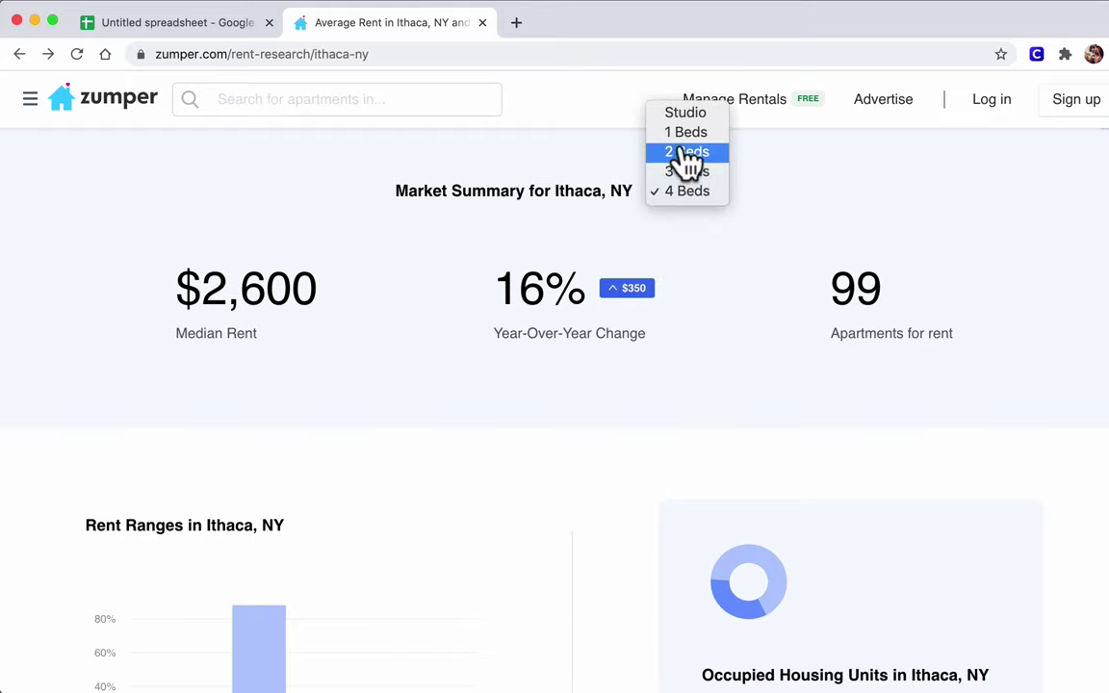
{"action": "left_click", "coordinate": [683, 134]}
- Copy all 1 Bedroom monthly median rent rows, December 2014 through March 2021, from the Average Rent in Ithaca, NY table
{"action": "scroll", "coordinate": [518, 279], "scroll_direction": "down", "scroll_amount": 10}
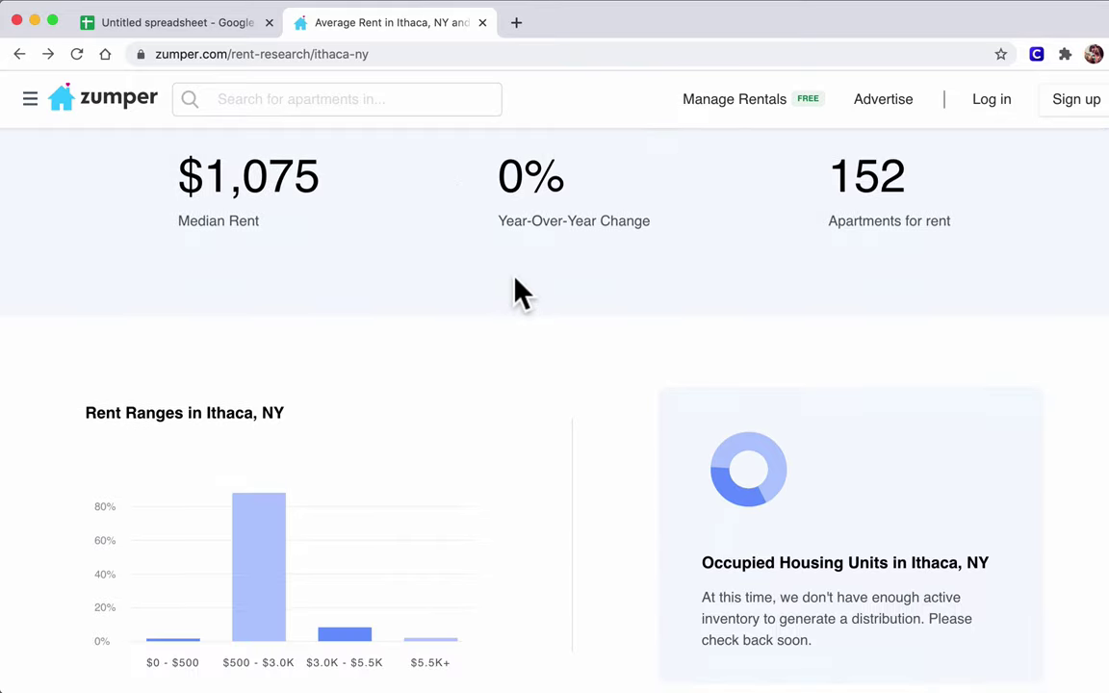
{"action": "scroll", "coordinate": [514, 285], "scroll_direction": "down", "scroll_amount": 8}
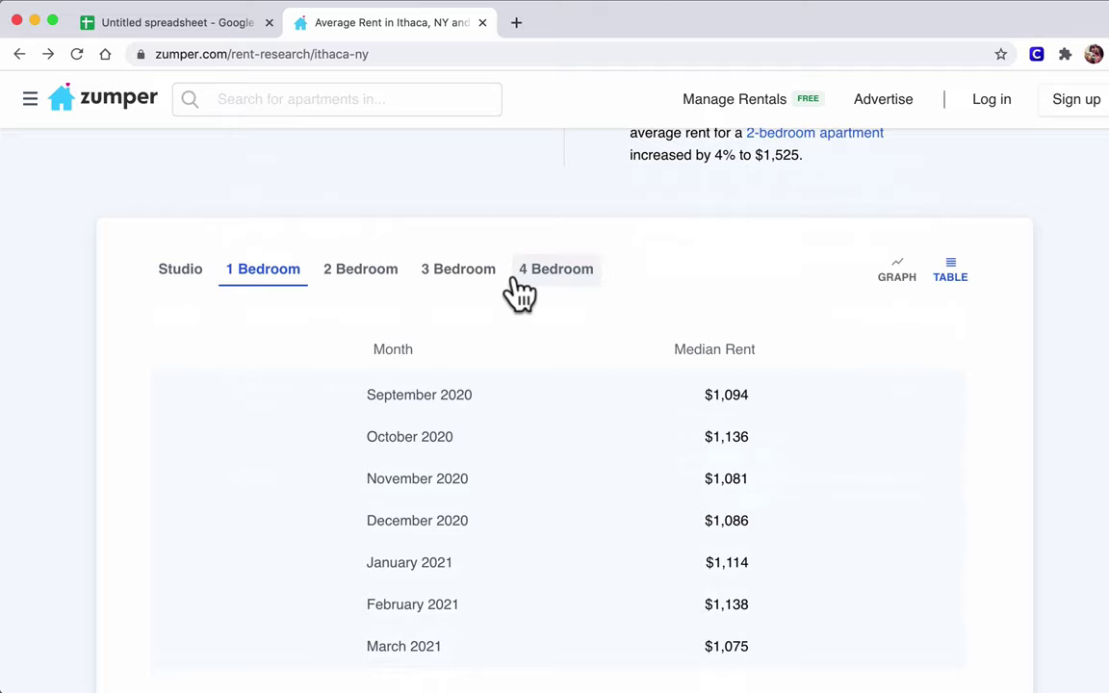
{"action": "scroll", "coordinate": [519, 289], "scroll_direction": "down", "scroll_amount": 1}
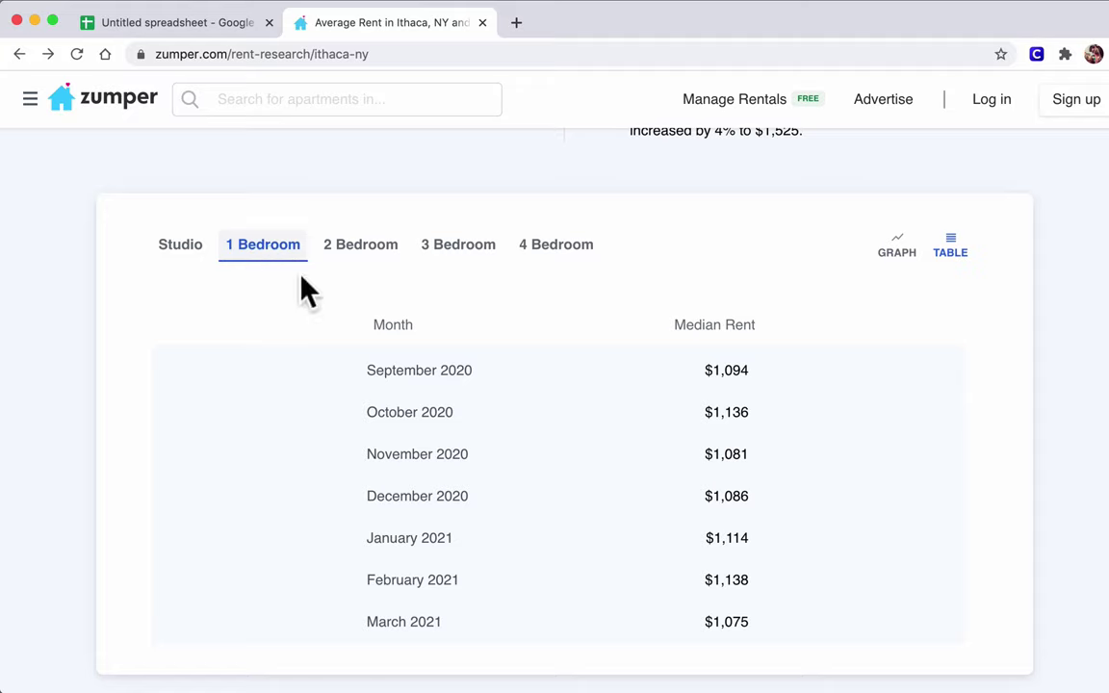
{"action": "scroll", "coordinate": [487, 487], "scroll_direction": "down", "scroll_amount": 3}
{"action": "scroll", "coordinate": [482, 479], "scroll_direction": "up", "scroll_amount": 5}
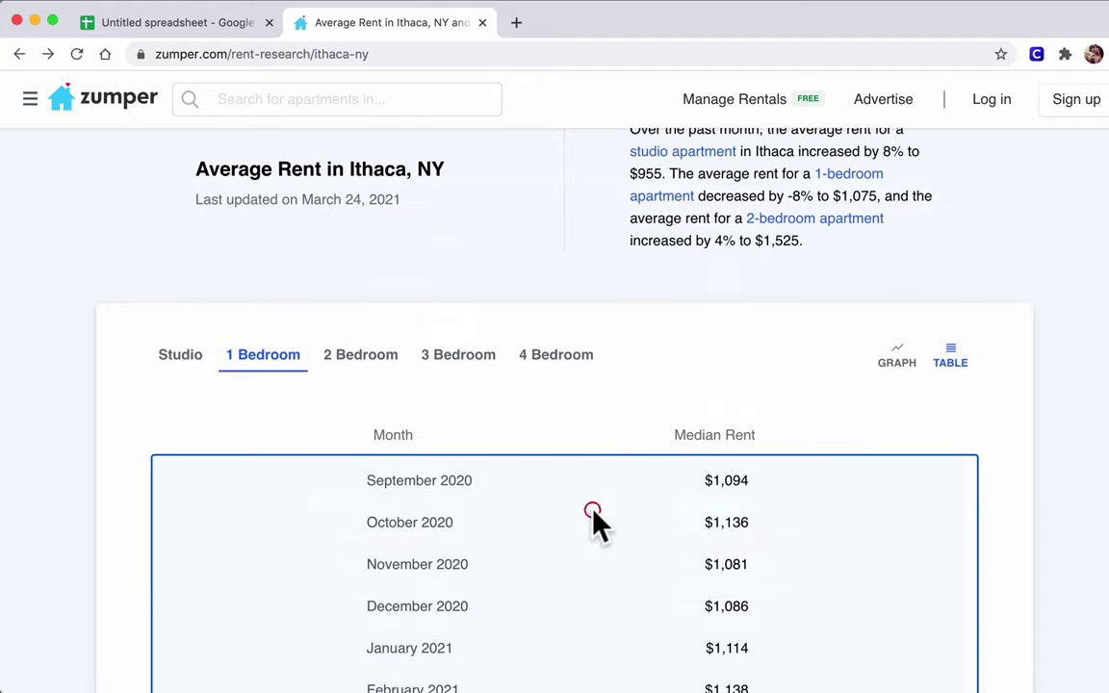
{"action": "scroll", "coordinate": [598, 525], "scroll_direction": "up", "scroll_amount": 3}
{"action": "scroll", "coordinate": [616, 542], "scroll_direction": "up", "scroll_amount": 5}
{"action": "scroll", "coordinate": [1010, 478], "scroll_direction": "down", "scroll_amount": 3}
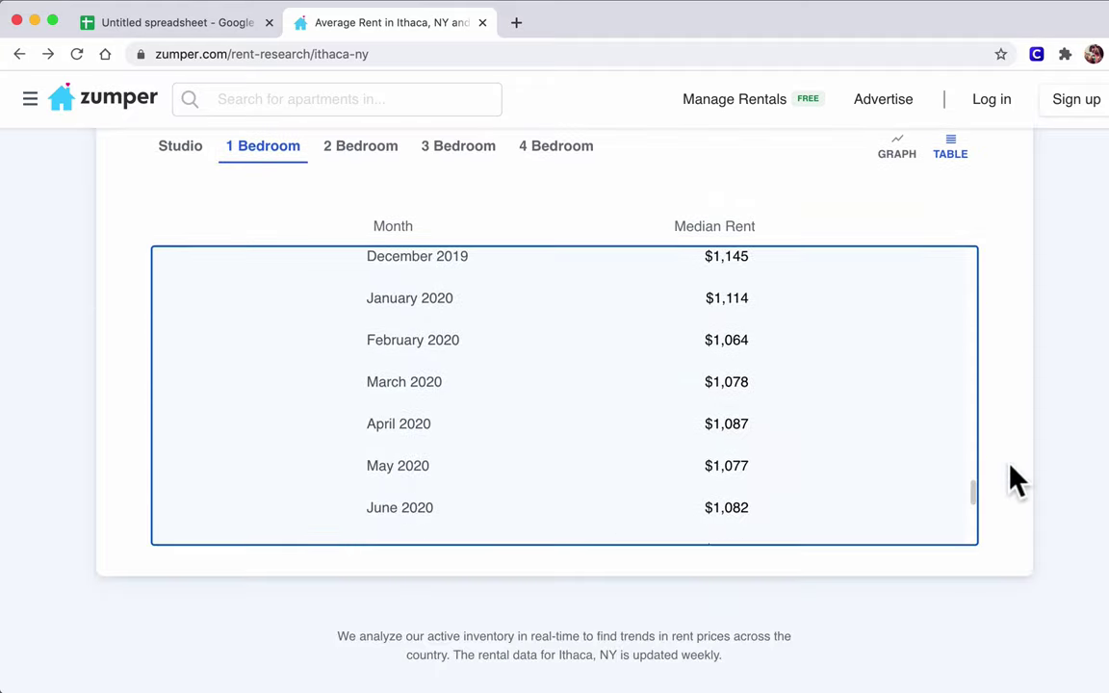
{"action": "scroll", "coordinate": [901, 438], "scroll_direction": "up", "scroll_amount": 3}
{"action": "scroll", "coordinate": [832, 428], "scroll_direction": "up", "scroll_amount": 15}
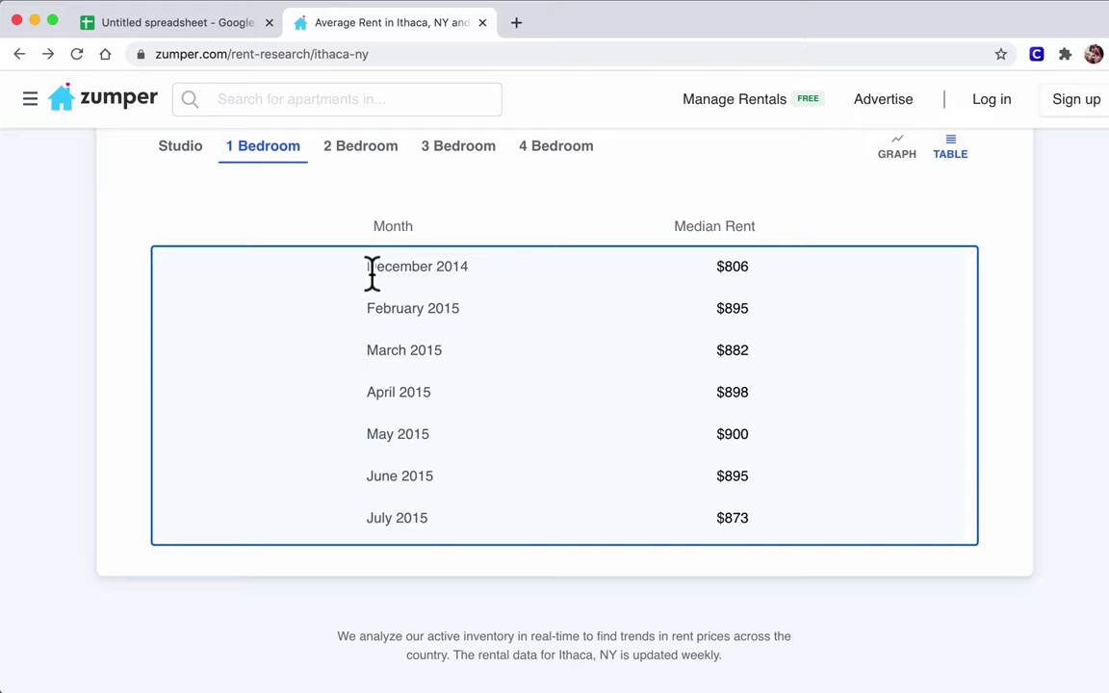
{"action": "left_click_drag", "start_coordinate": [368, 266], "coordinate": [739, 606]}
{"action": "key", "text": "super+c"}
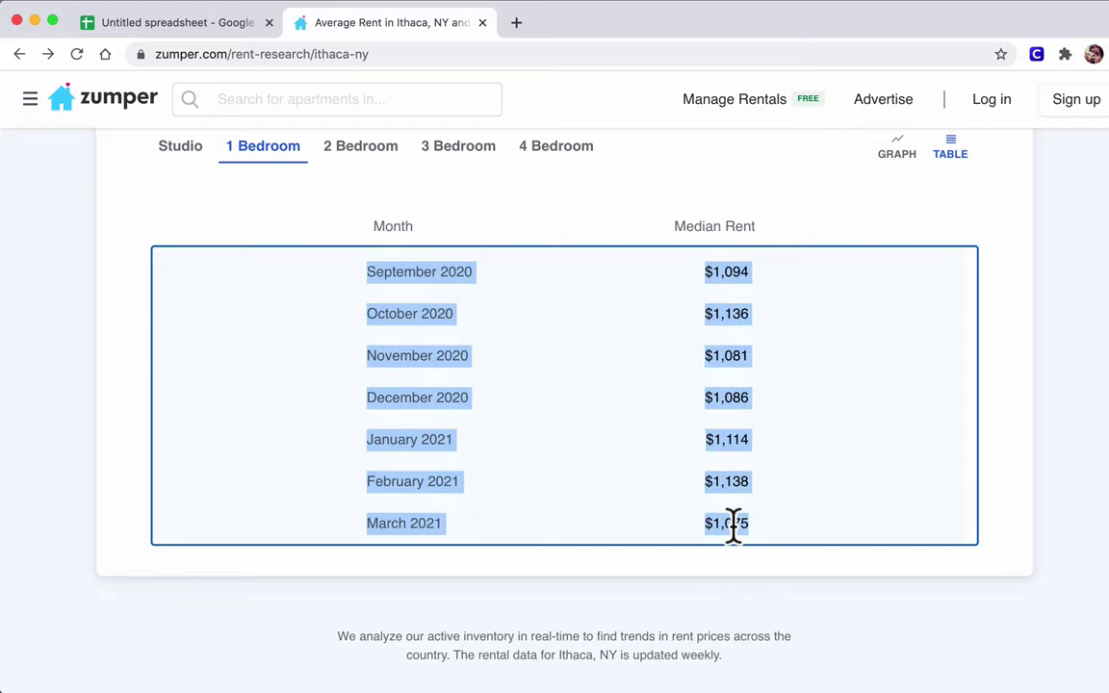
- Switch to the Google Sheets spreadsheet and paste the copied months and rents starting at cell A2
{"action": "left_click", "coordinate": [217, 24]}
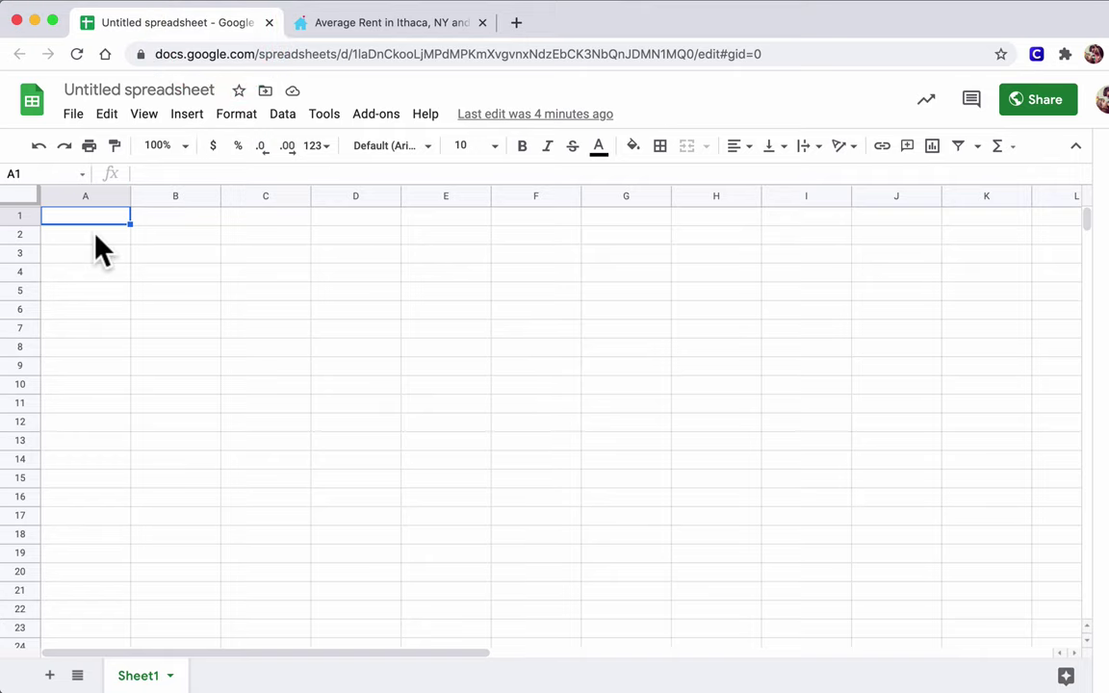
{"action": "left_click", "coordinate": [95, 238]}
{"action": "key", "text": "super+v"}
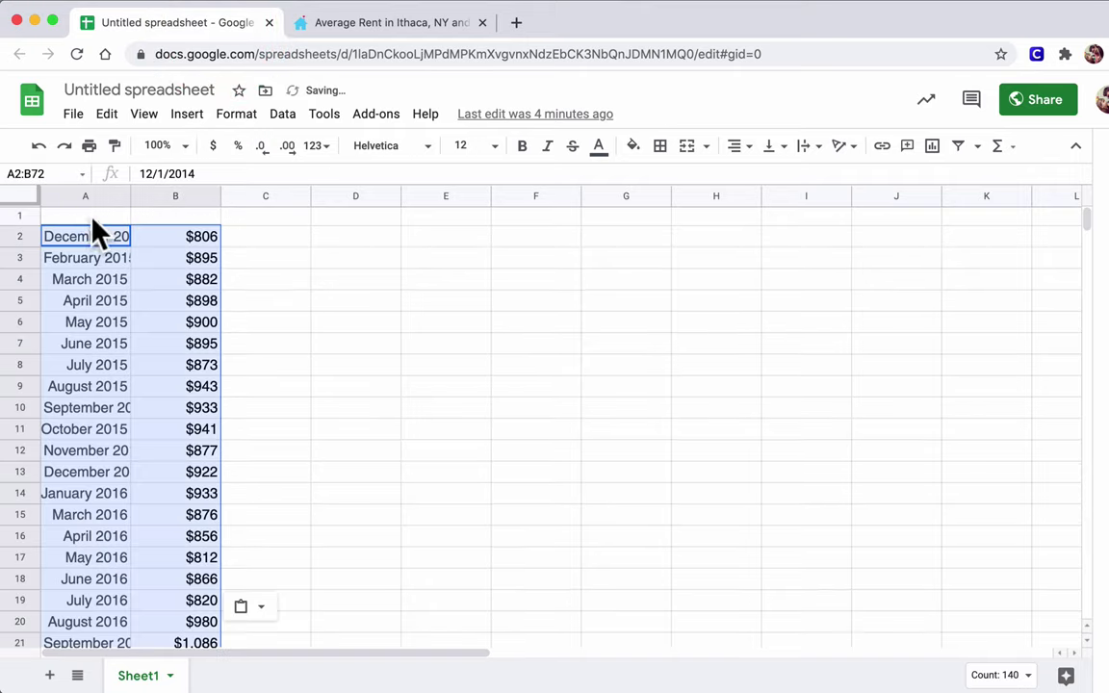
- Enter the column headers Month in A1 and Median Rent in B1
{"action": "left_click", "coordinate": [86, 209]}
{"action": "type", "text": "Month"}
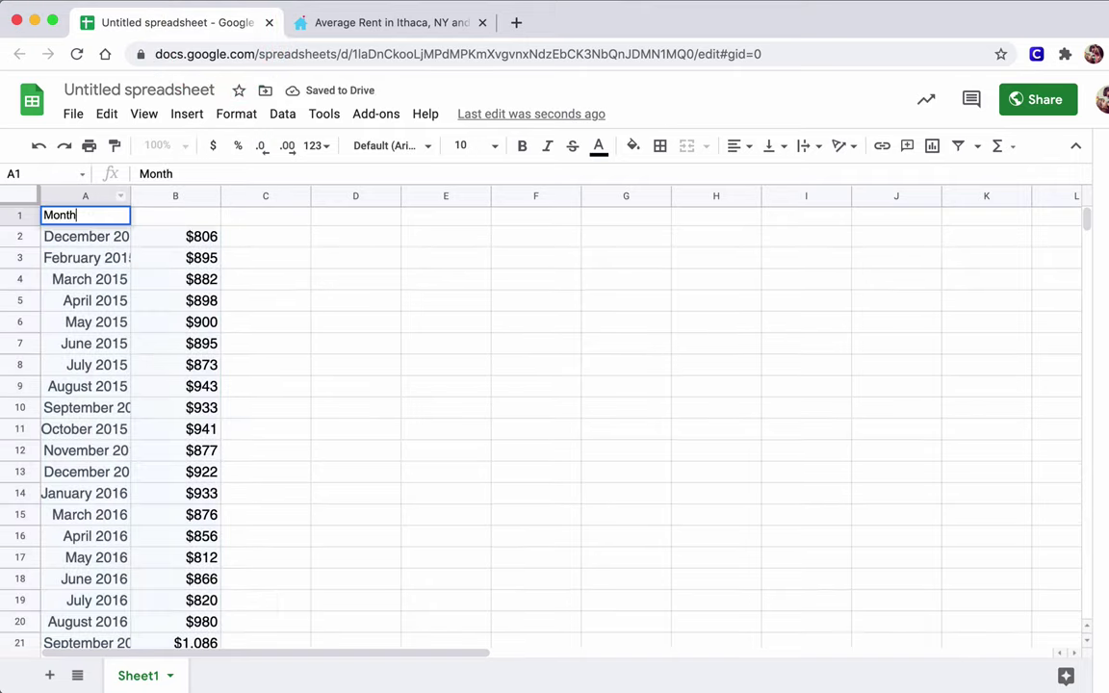
{"action": "key", "text": "Tab"}
{"action": "type", "text": "Median Rent"}
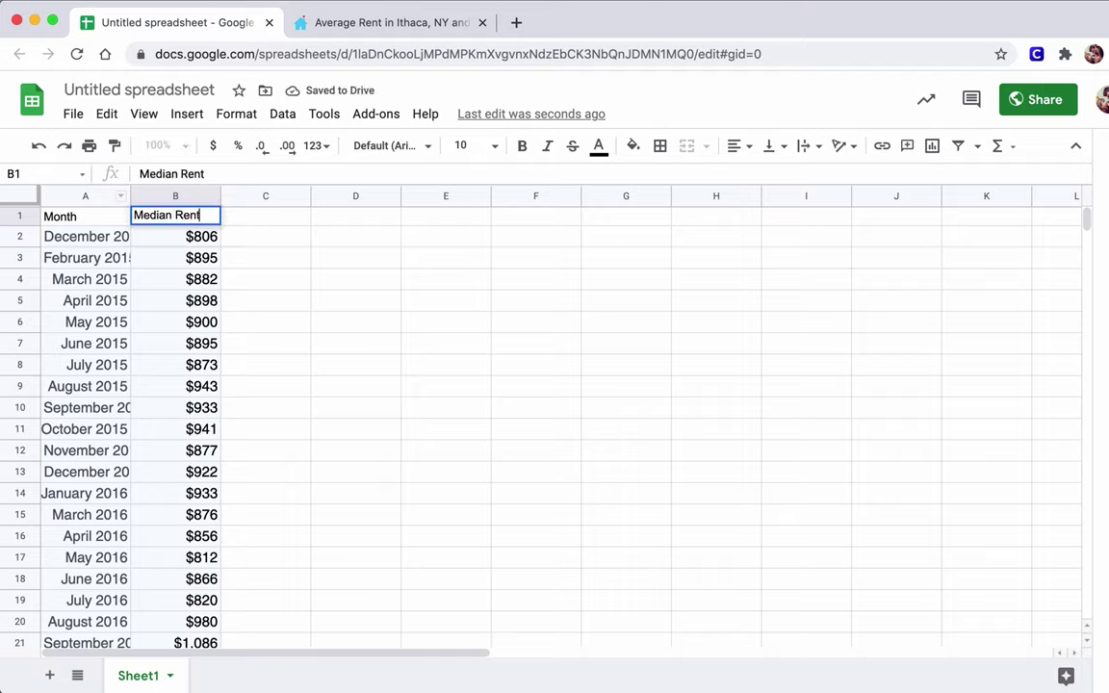
{"action": "key", "text": "Return"}
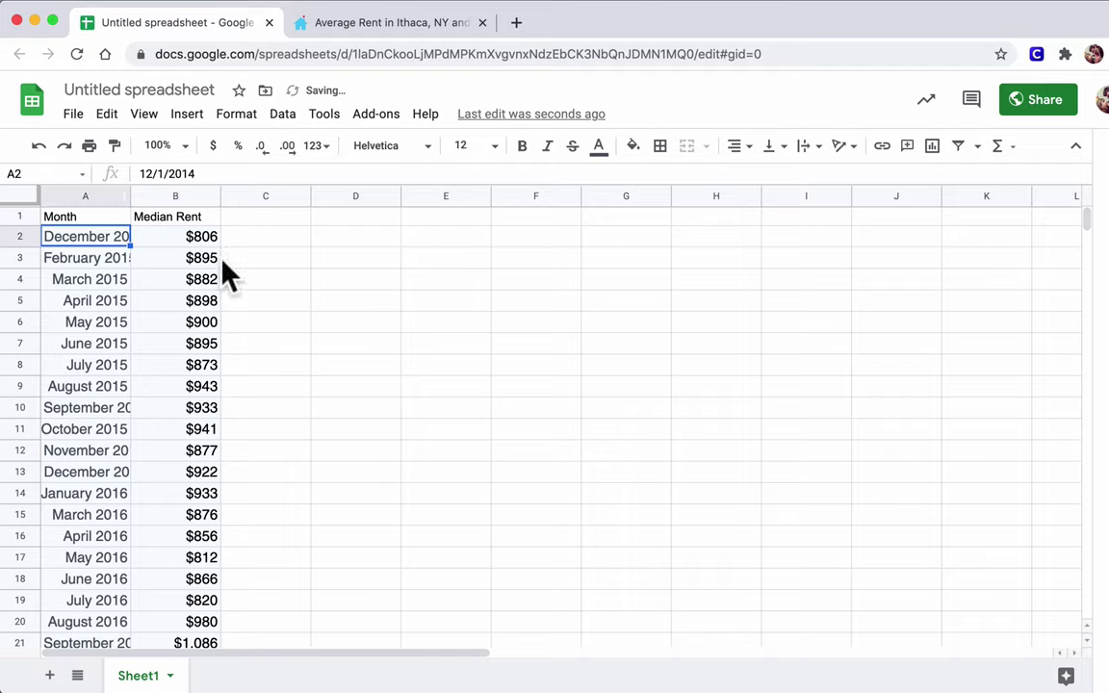
- Clear the formatting of the entire sheet, looking at the list of keyboard shortcuts first
{"action": "left_click", "coordinate": [23, 197]}
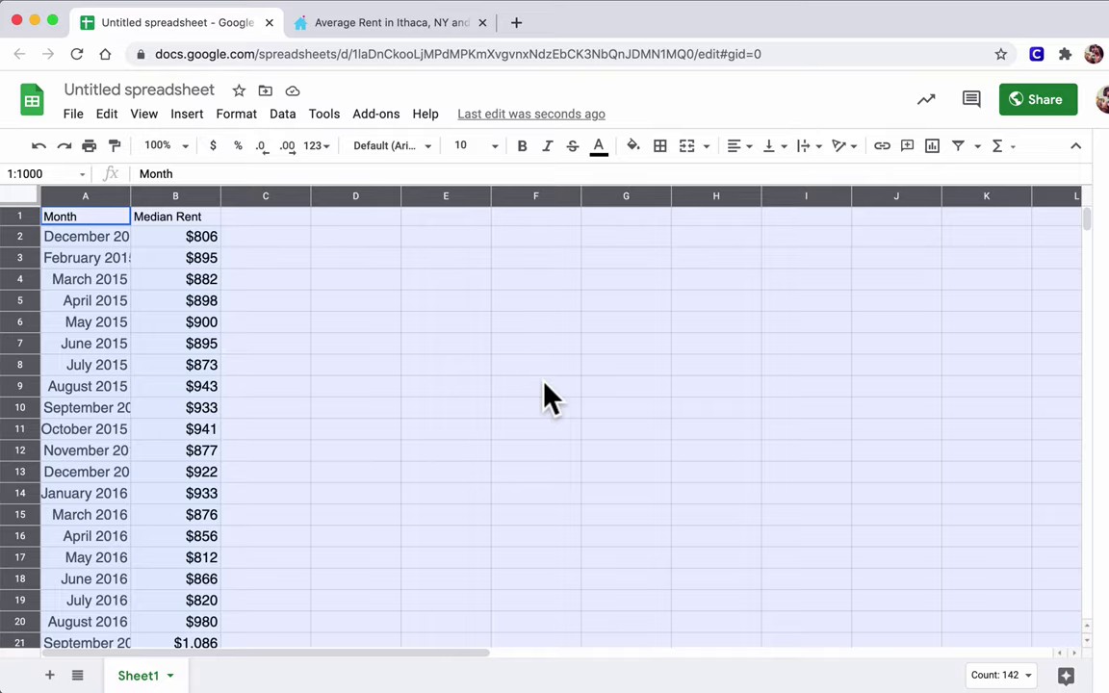
{"action": "key", "text": "super+slash"}
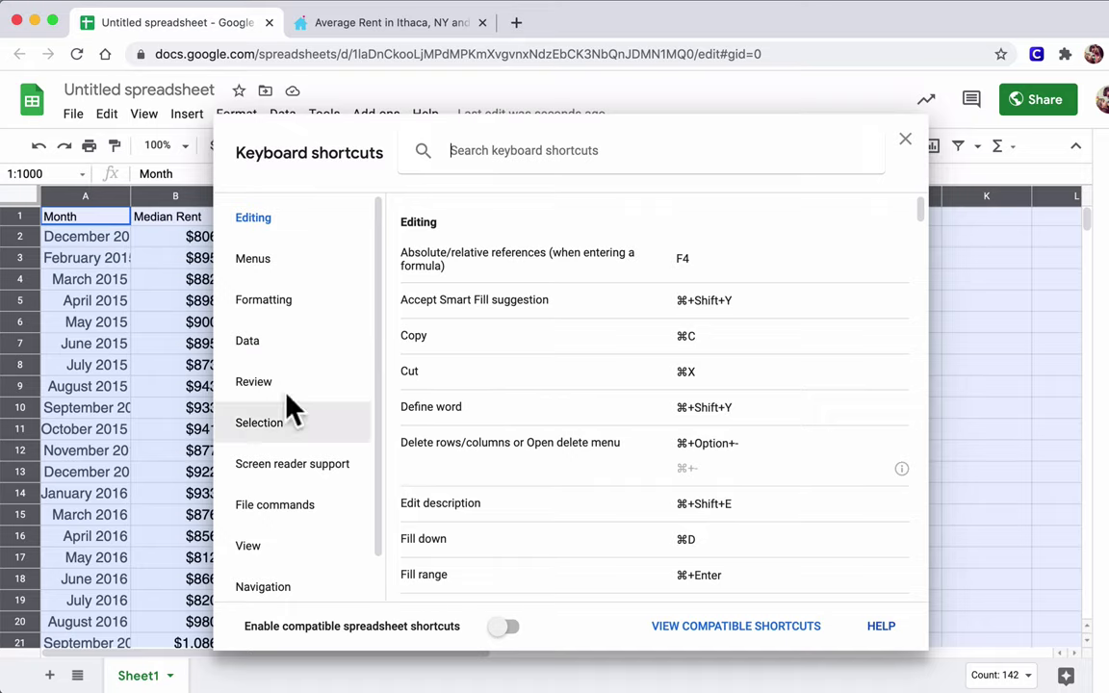
{"action": "left_click", "coordinate": [905, 144]}
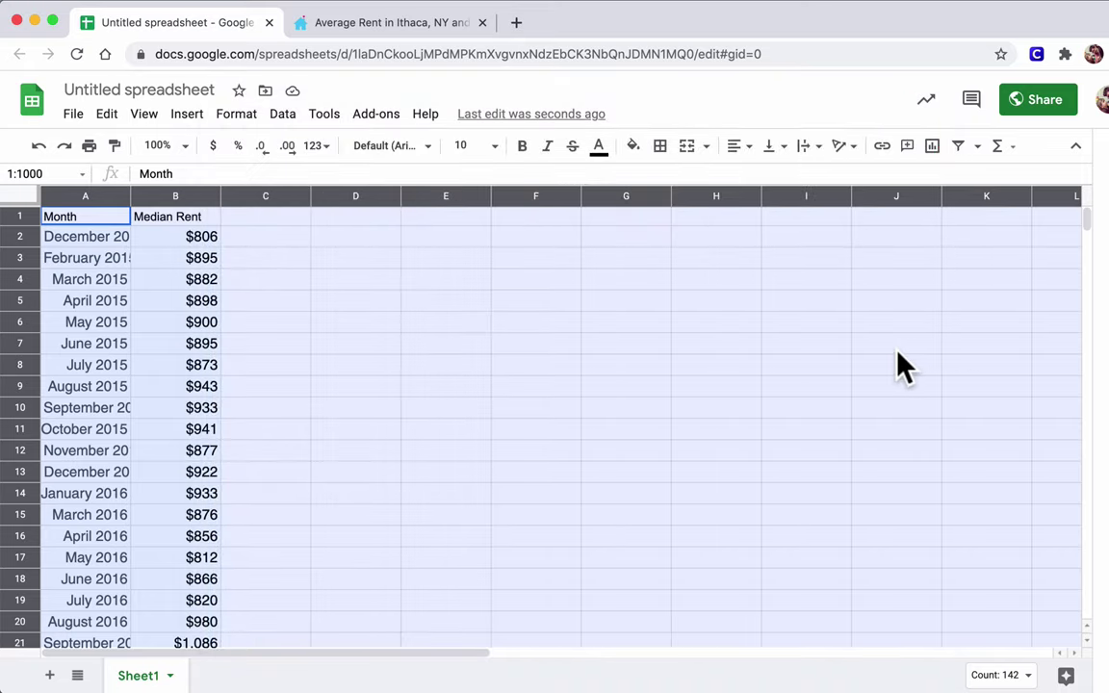
{"action": "key", "text": "ctrl+backslash"}
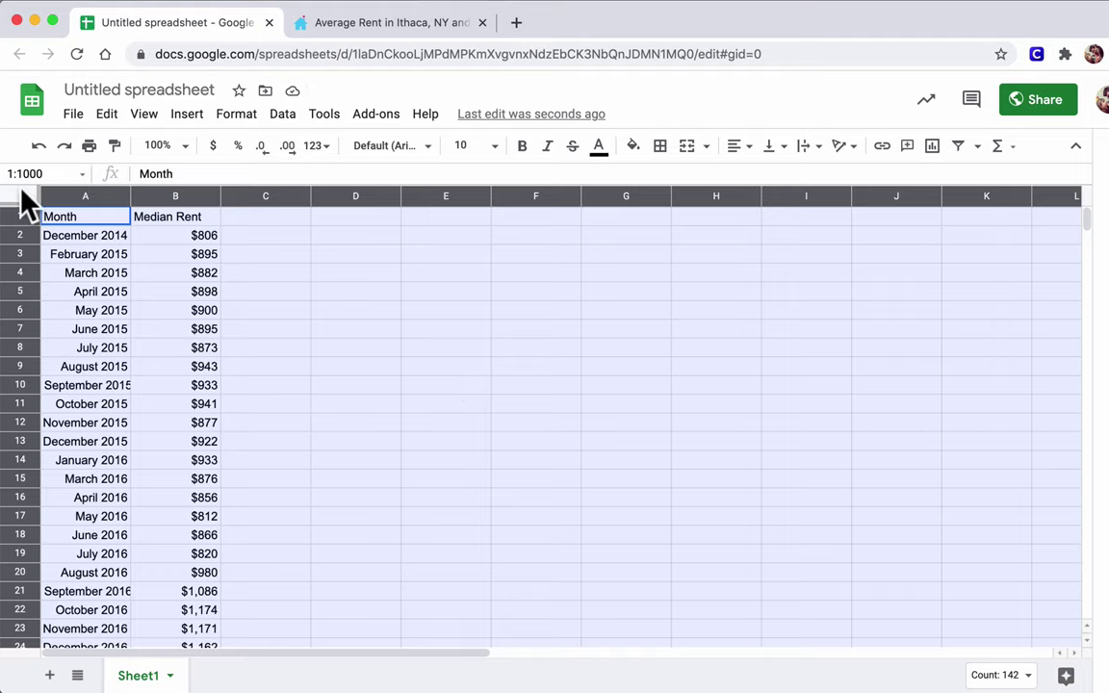
- Center all cells of the sheet horizontally and align them vertically to the middle
{"action": "left_click", "coordinate": [734, 146]}
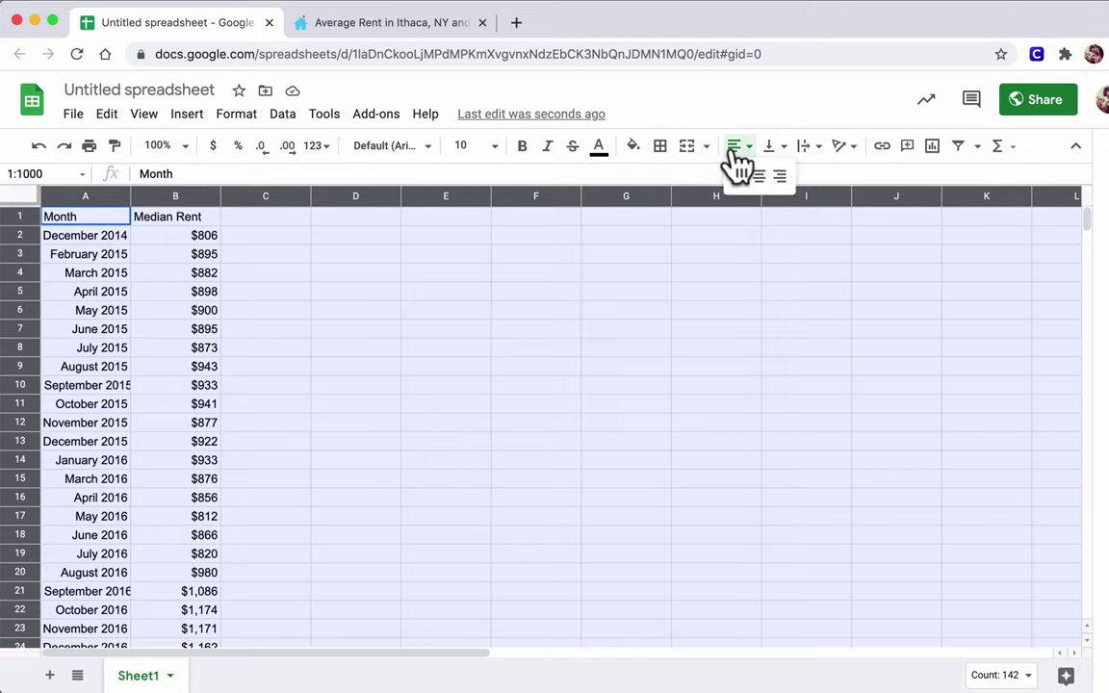
{"action": "left_click", "coordinate": [759, 179]}
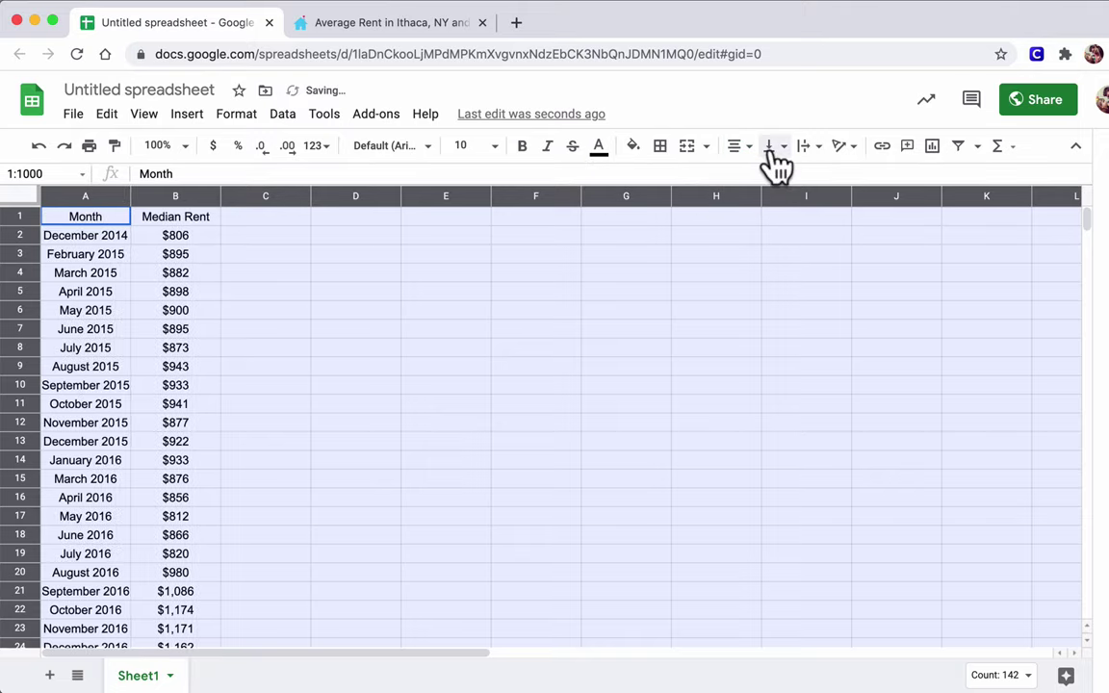
{"action": "left_click", "coordinate": [770, 147]}
{"action": "left_click", "coordinate": [792, 176]}
- Widen column A slightly so that the longest month names fit with some margin
{"action": "left_click", "coordinate": [258, 349]}
{"action": "left_click", "coordinate": [87, 193]}
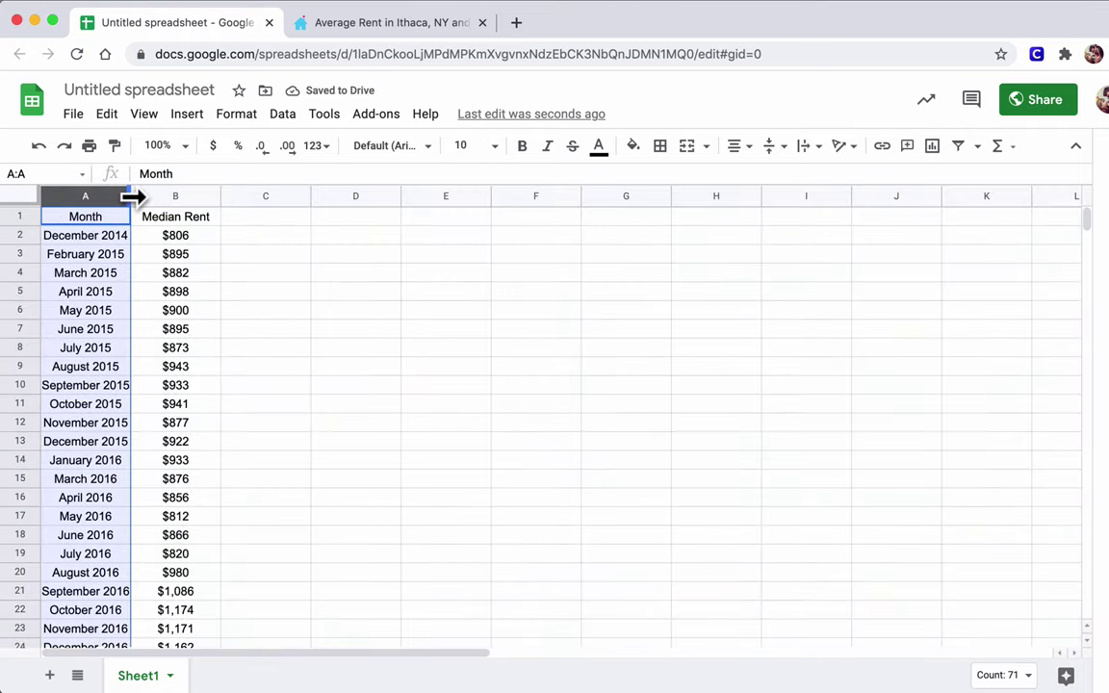
{"action": "left_click_drag", "start_coordinate": [132, 196], "coordinate": [154, 196]}
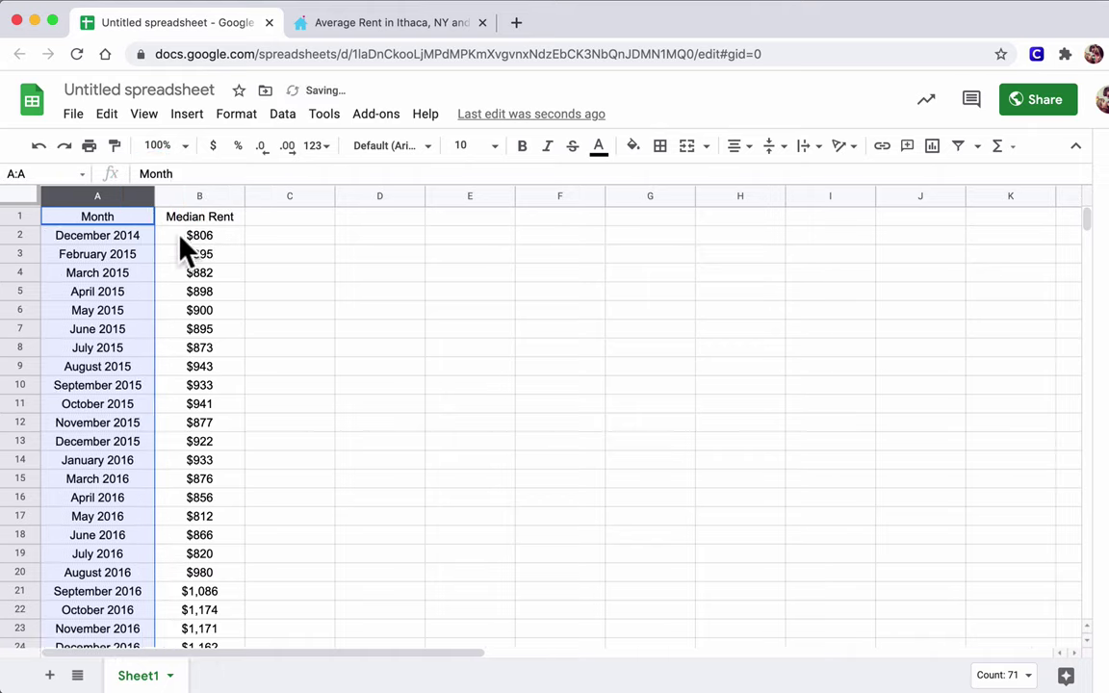
- Insert a column between Month and Median Rent and give it the header Month Number in B1
{"action": "right_click", "coordinate": [173, 197]}
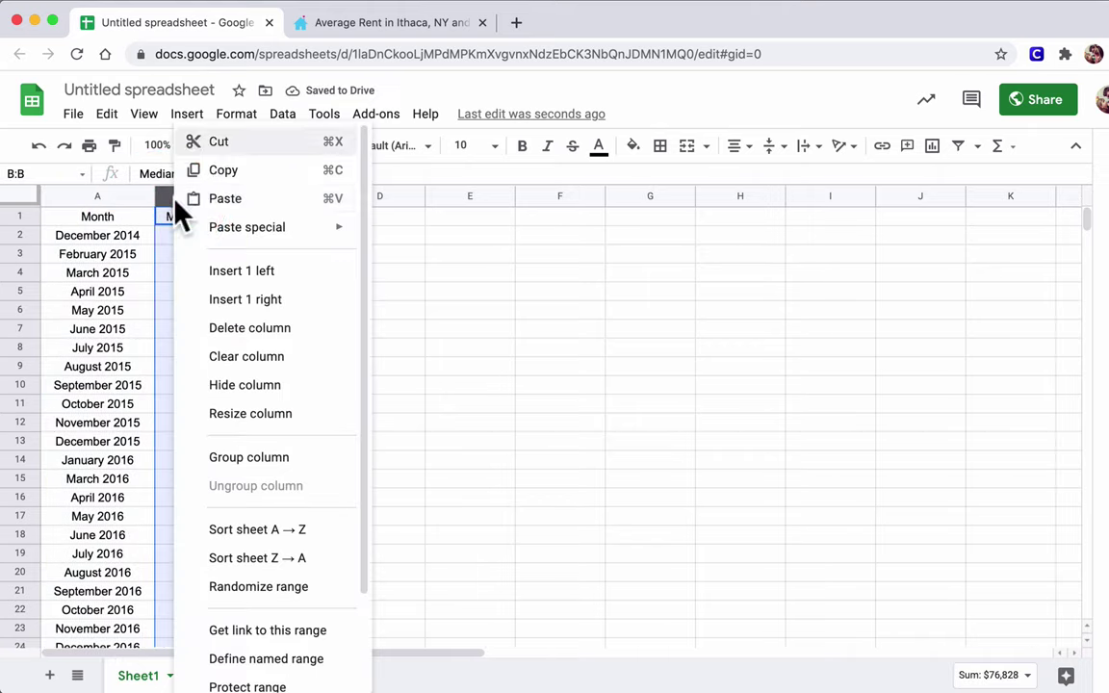
{"action": "left_click", "coordinate": [214, 271]}
{"action": "left_click", "coordinate": [179, 219]}
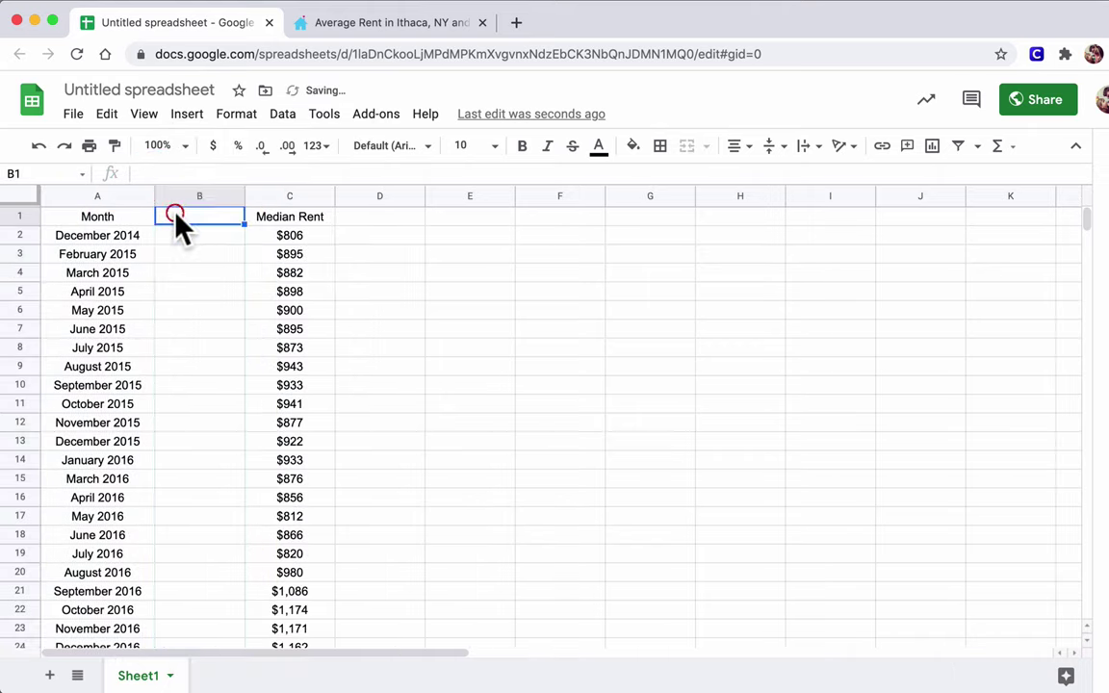
{"action": "type", "text": "Month N"}
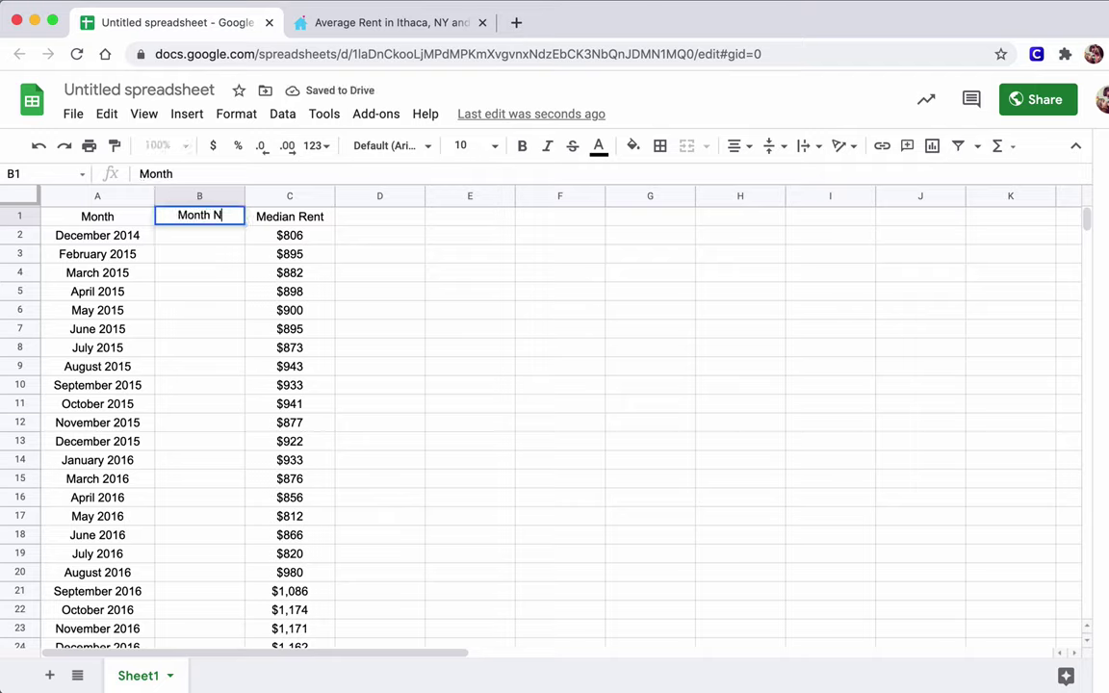
{"action": "type", "text": "umber"}
{"action": "key", "text": "Return"}
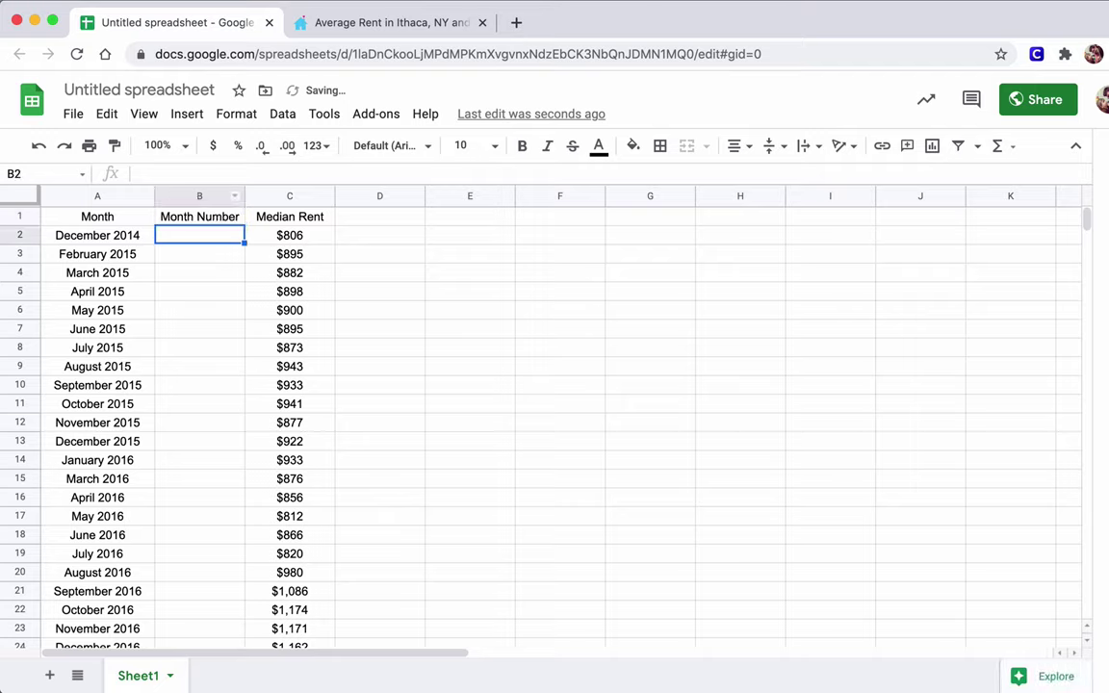
- Enter 0 in B2 as the month number for December 2014 and format column B as Number
{"action": "type", "text": "0"}
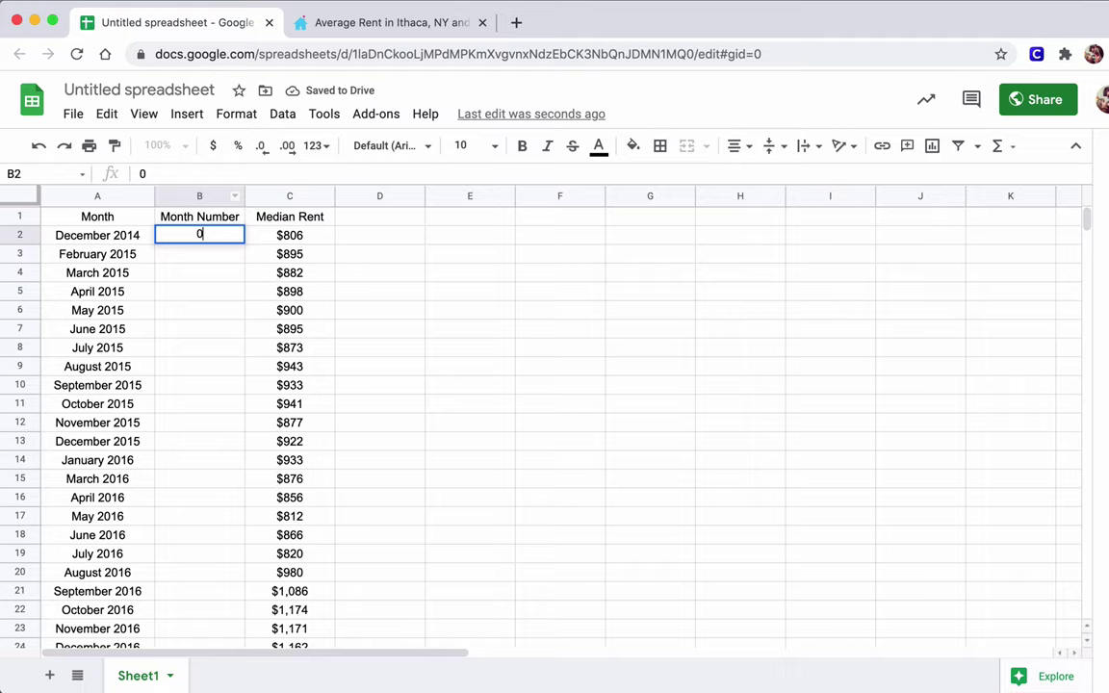
{"action": "key", "text": "Return"}
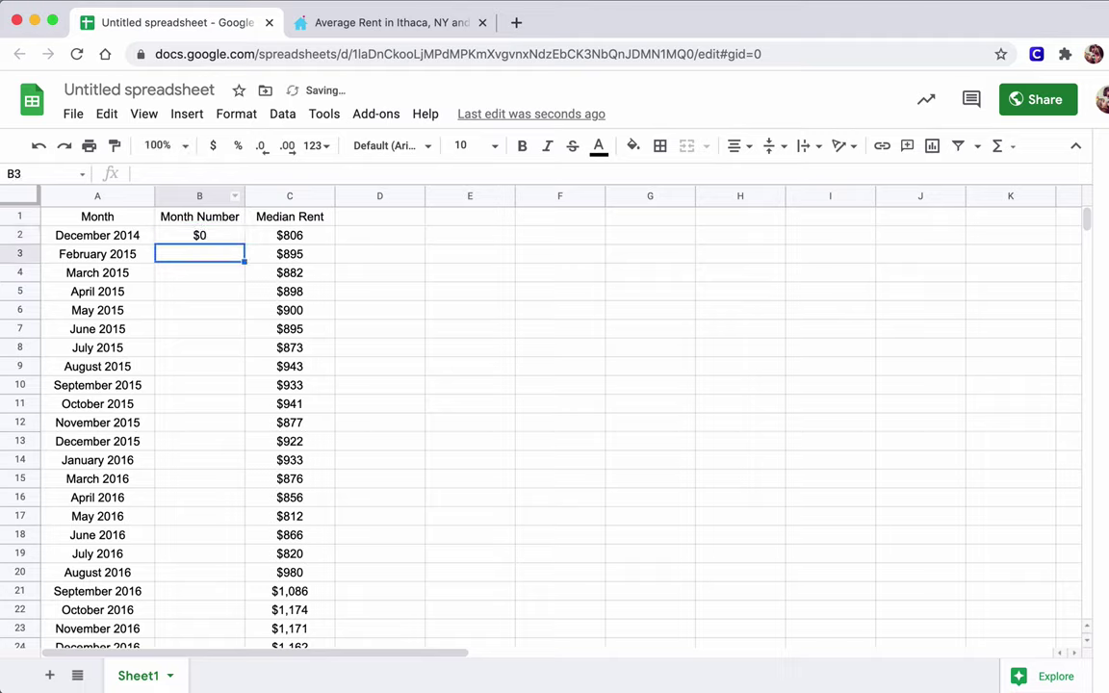
{"action": "left_click", "coordinate": [186, 240]}
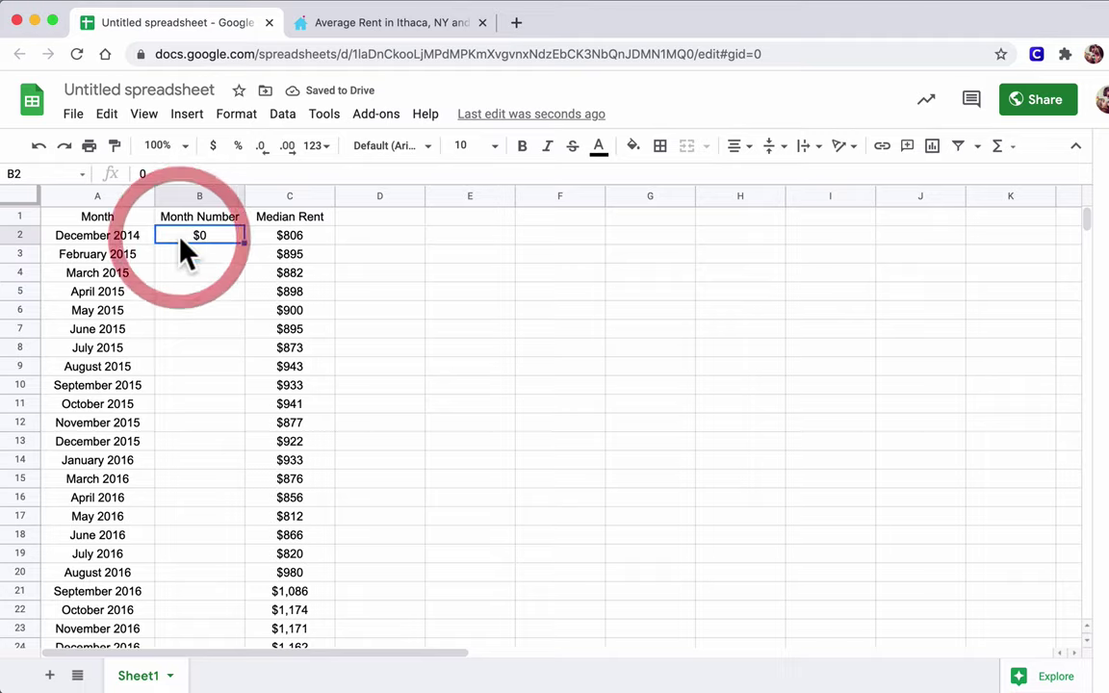
{"action": "left_click", "coordinate": [186, 195]}
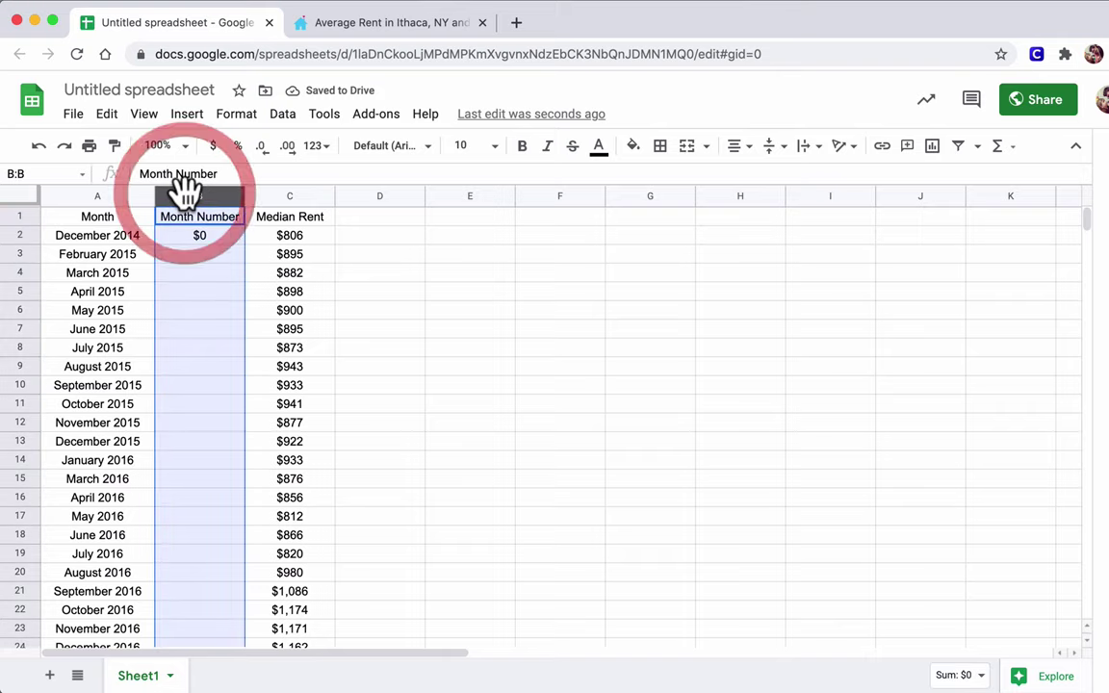
{"action": "left_click", "coordinate": [232, 119]}
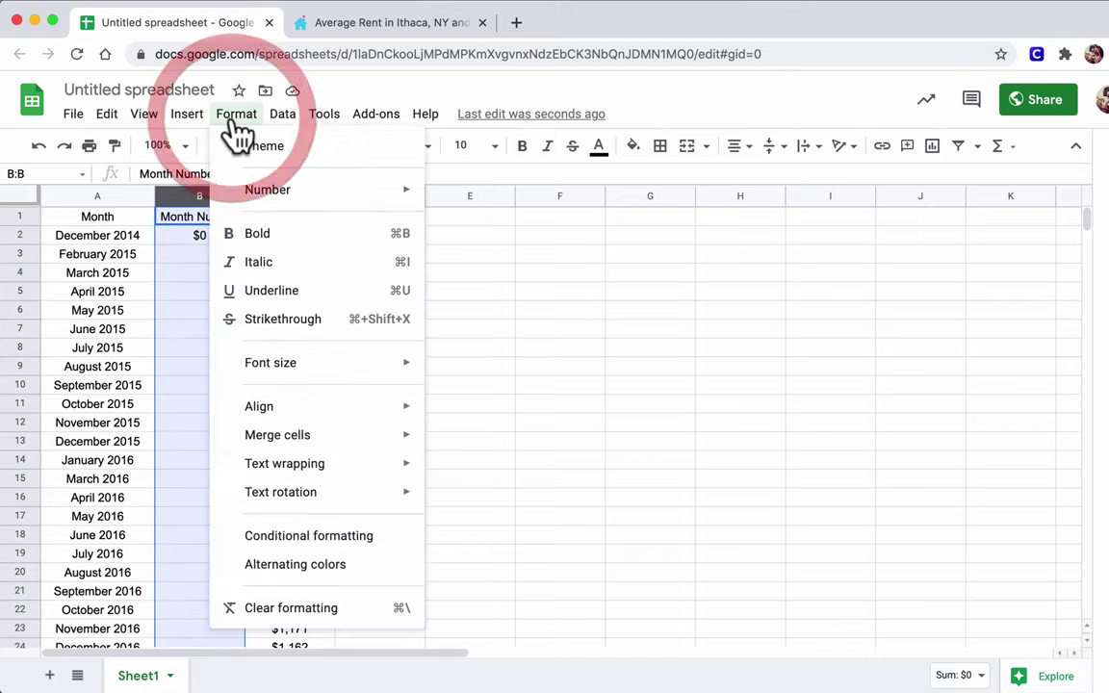
{"action": "mouse_move", "coordinate": [257, 195]}
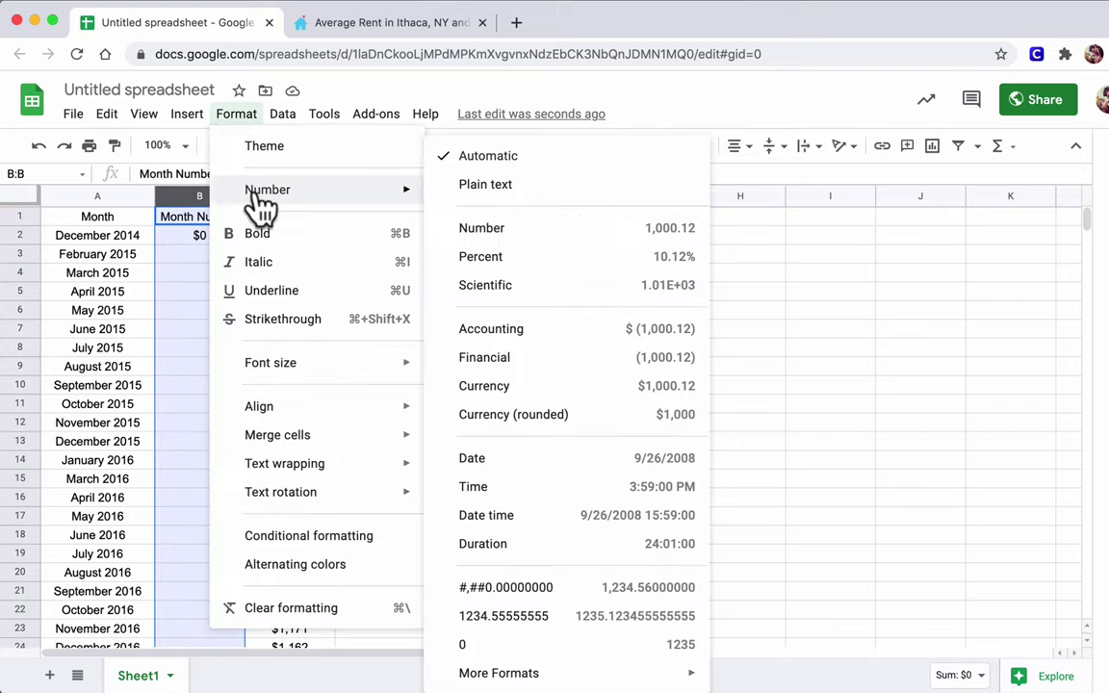
{"action": "left_click", "coordinate": [486, 233]}
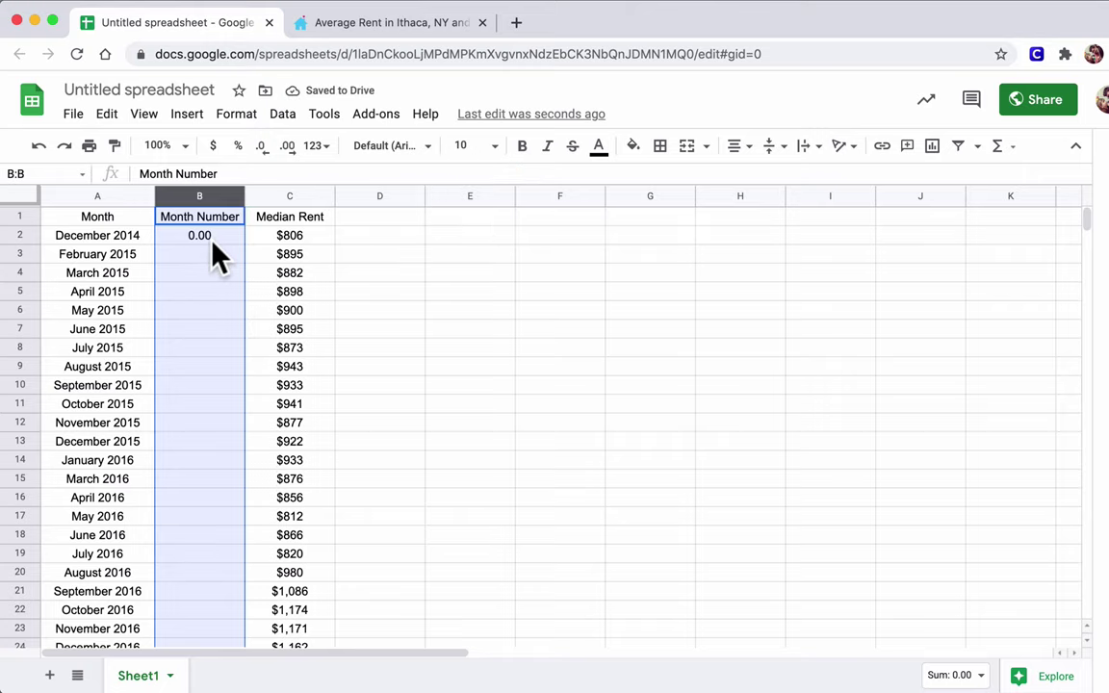
{"action": "left_click", "coordinate": [231, 114]}
{"action": "mouse_move", "coordinate": [248, 200]}
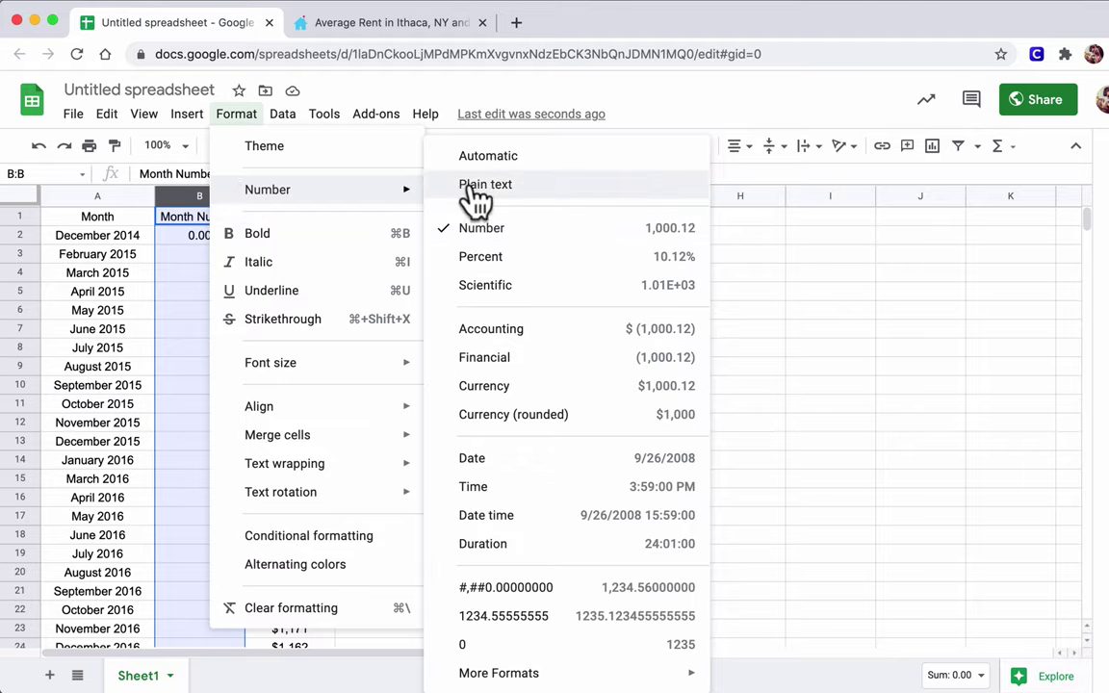
{"action": "left_click", "coordinate": [188, 239]}
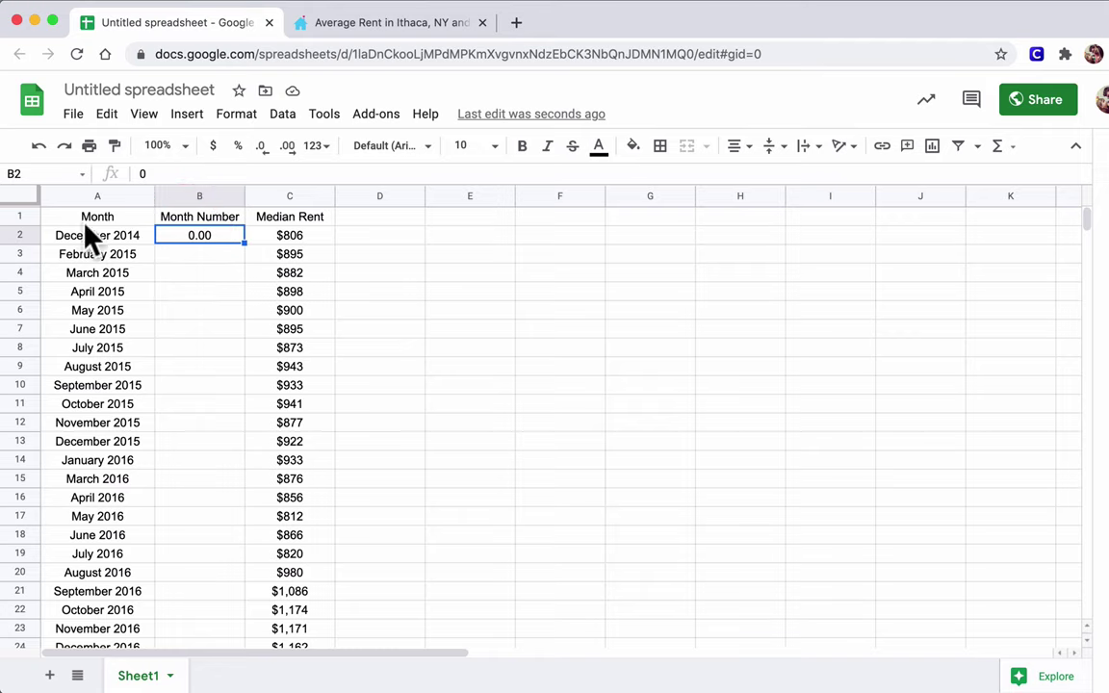
- Make header row 1 bold and freeze it so it remains in view when scrolling
{"action": "left_click", "coordinate": [21, 216]}
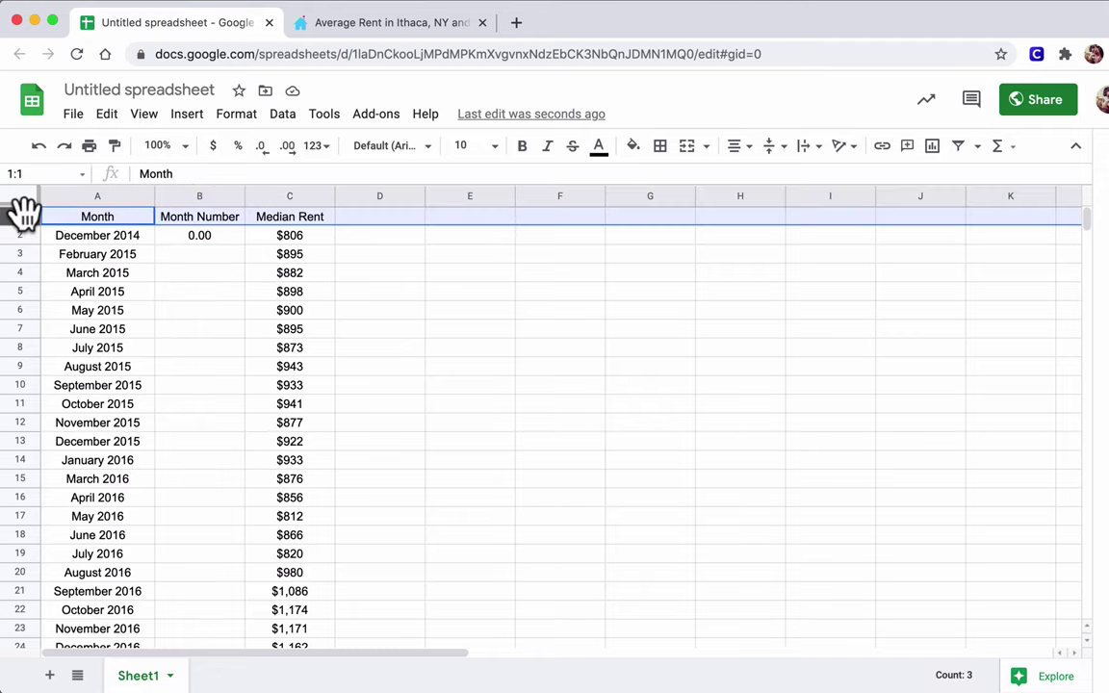
{"action": "key", "text": "cmd+b"}
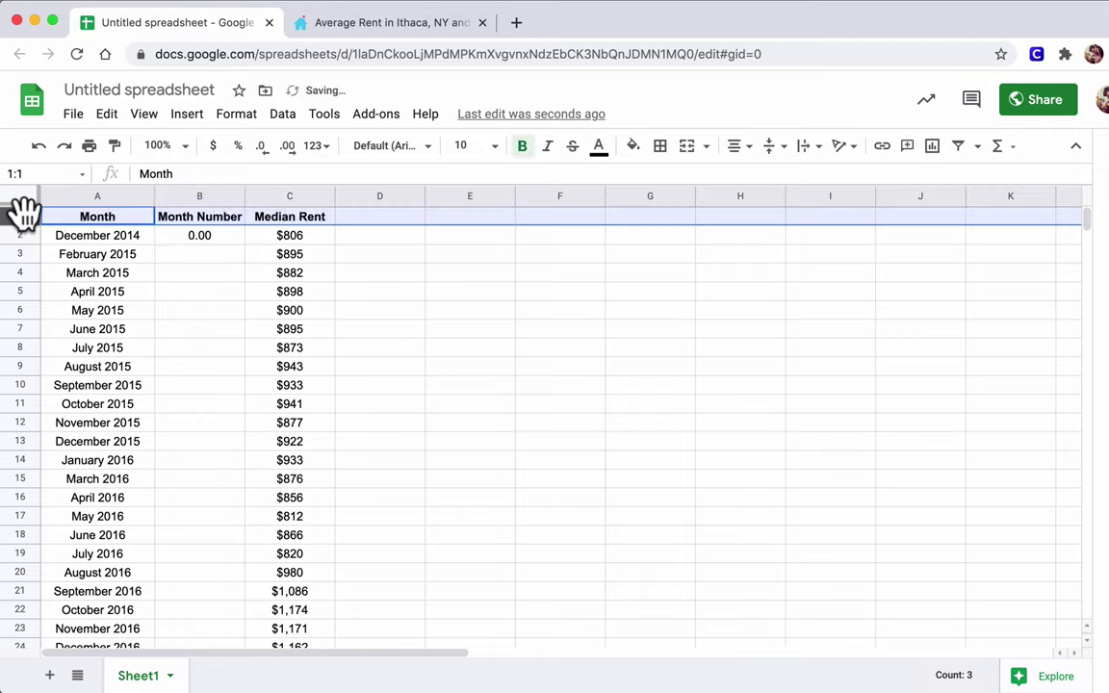
{"action": "left_click", "coordinate": [144, 117]}
{"action": "mouse_move", "coordinate": [302, 145]}
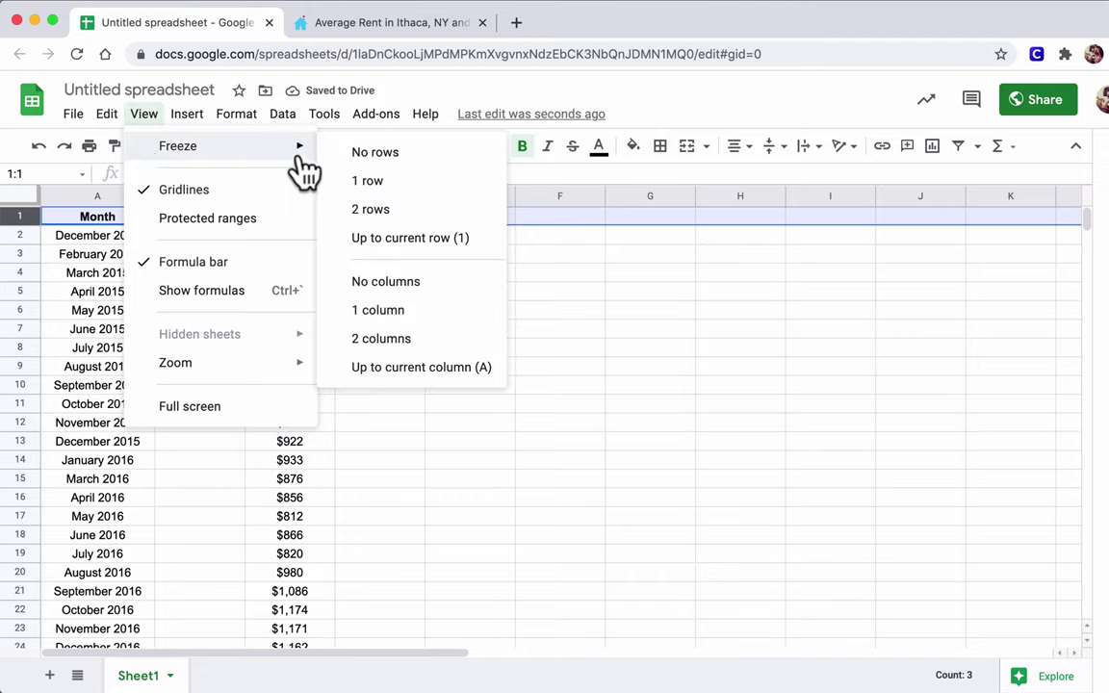
{"action": "left_click", "coordinate": [362, 182]}
{"action": "scroll", "coordinate": [255, 334], "scroll_direction": "down", "scroll_amount": 5}
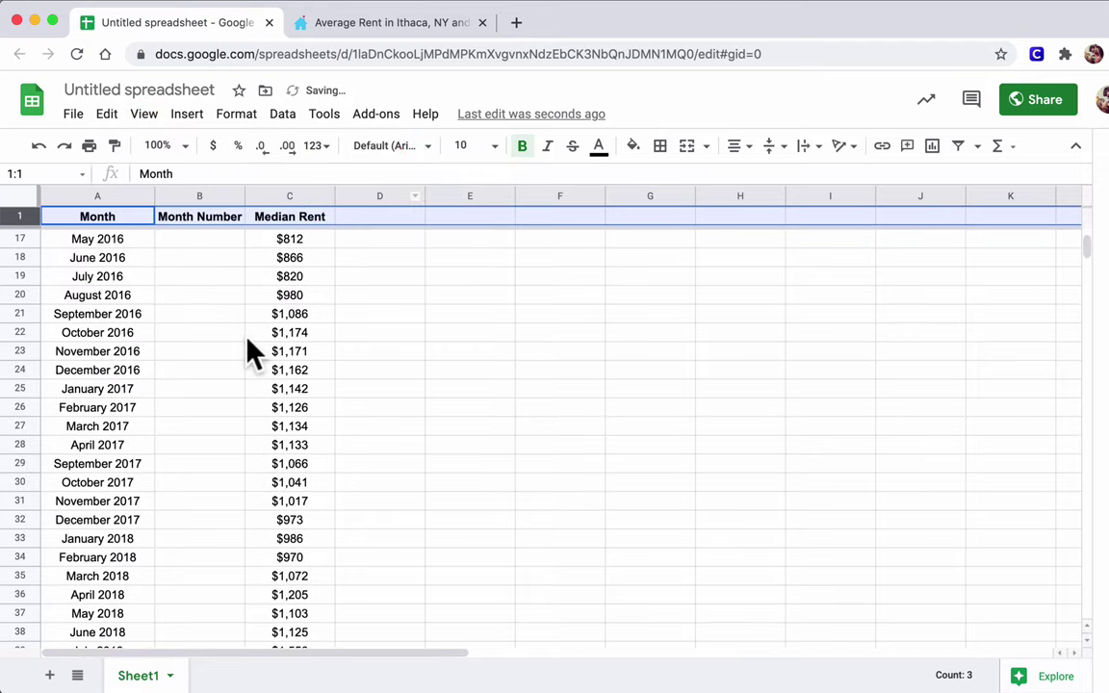
{"action": "scroll", "coordinate": [247, 348], "scroll_direction": "up", "scroll_amount": 5}
- Enter 1 in B3 and extend the series from B2:B3 down to B71, the March 2021 row
{"action": "left_click", "coordinate": [198, 245]}
{"action": "left_click", "coordinate": [199, 260]}
{"action": "type", "text": "1"}
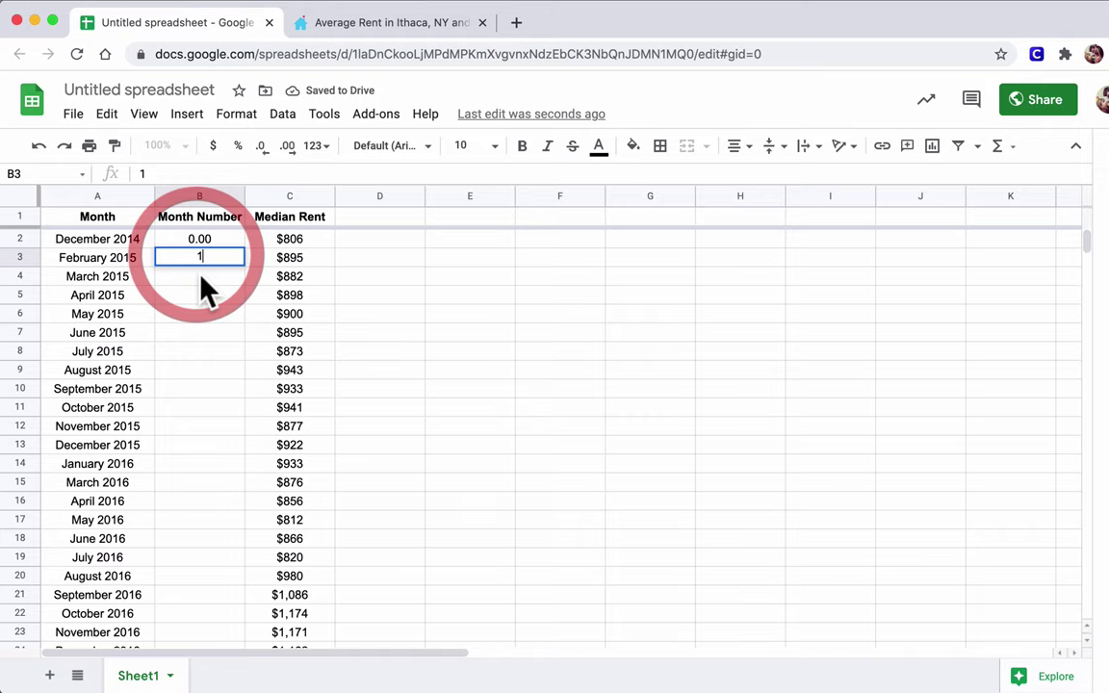
{"action": "left_click", "coordinate": [202, 280]}
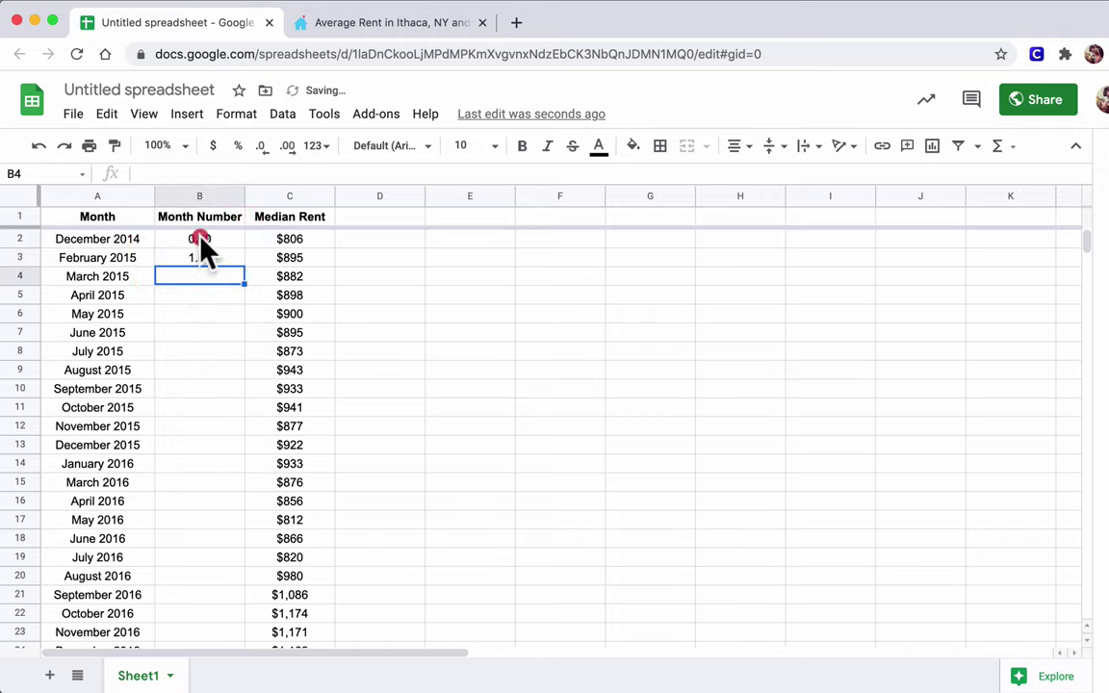
{"action": "left_click_drag", "start_coordinate": [199, 237], "coordinate": [225, 249]}
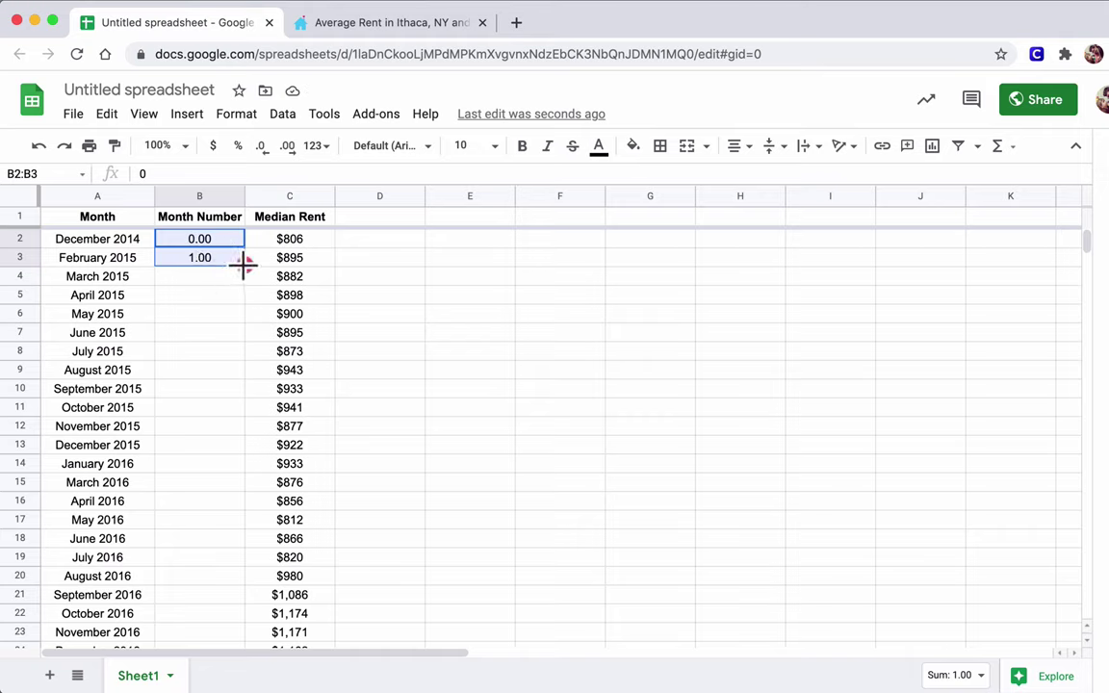
{"action": "left_click_drag", "start_coordinate": [242, 263], "coordinate": [224, 578]}
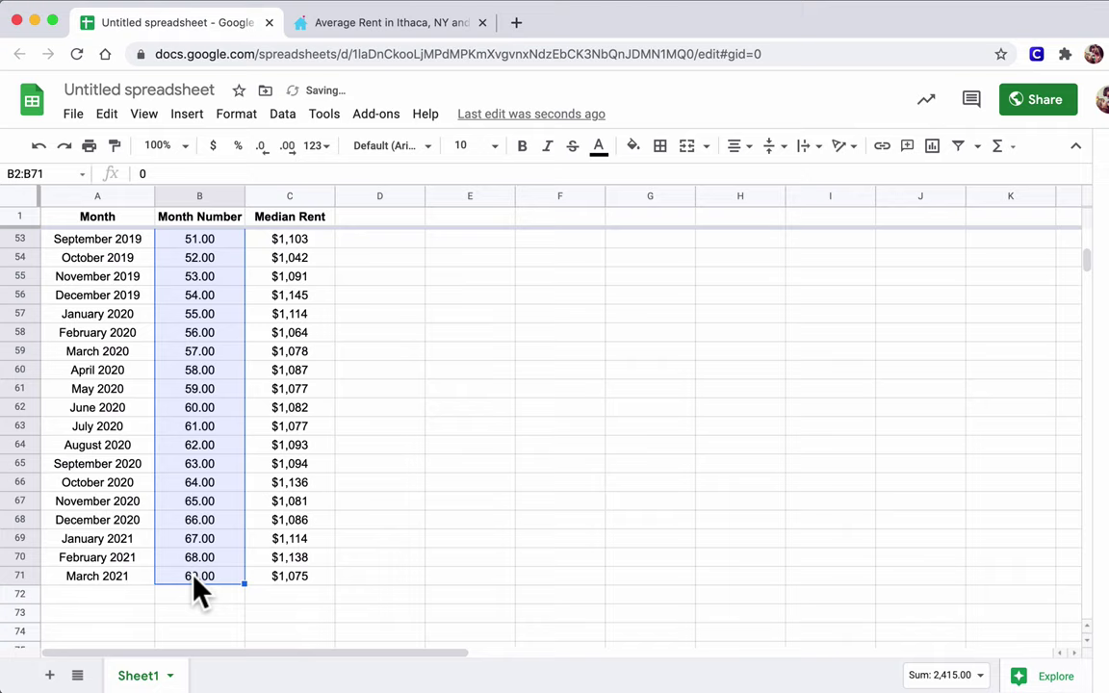
{"action": "left_click", "coordinate": [193, 580]}
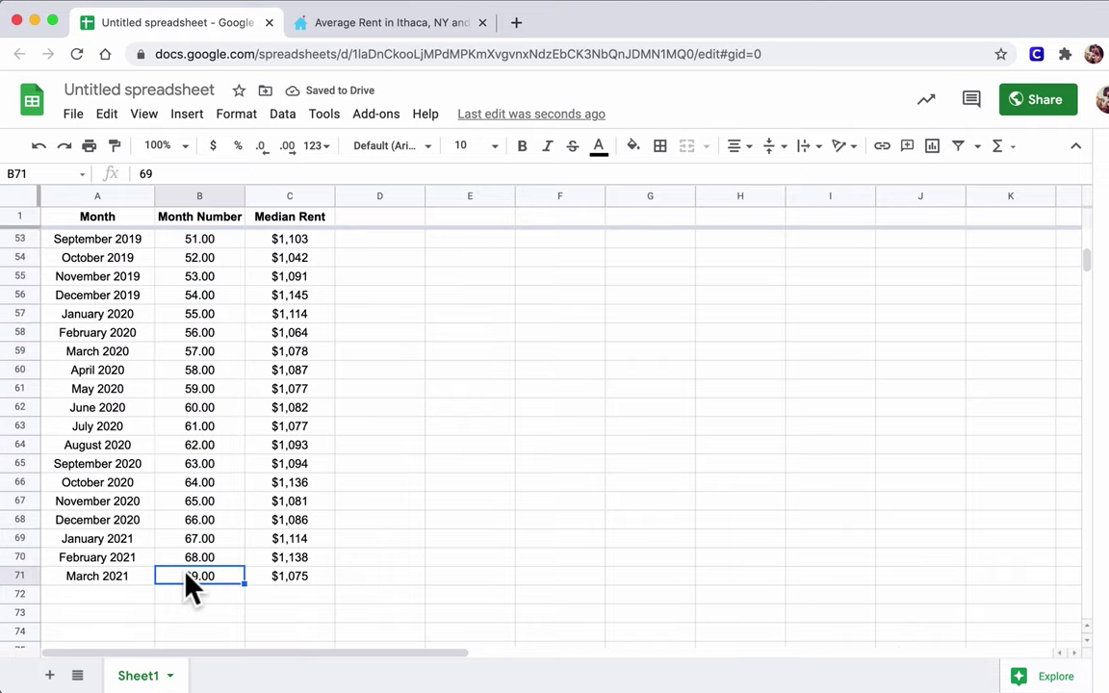
{"action": "scroll", "coordinate": [210, 525], "scroll_direction": "up", "scroll_amount": 5}
{"action": "scroll", "coordinate": [214, 518], "scroll_direction": "up", "scroll_amount": 12}
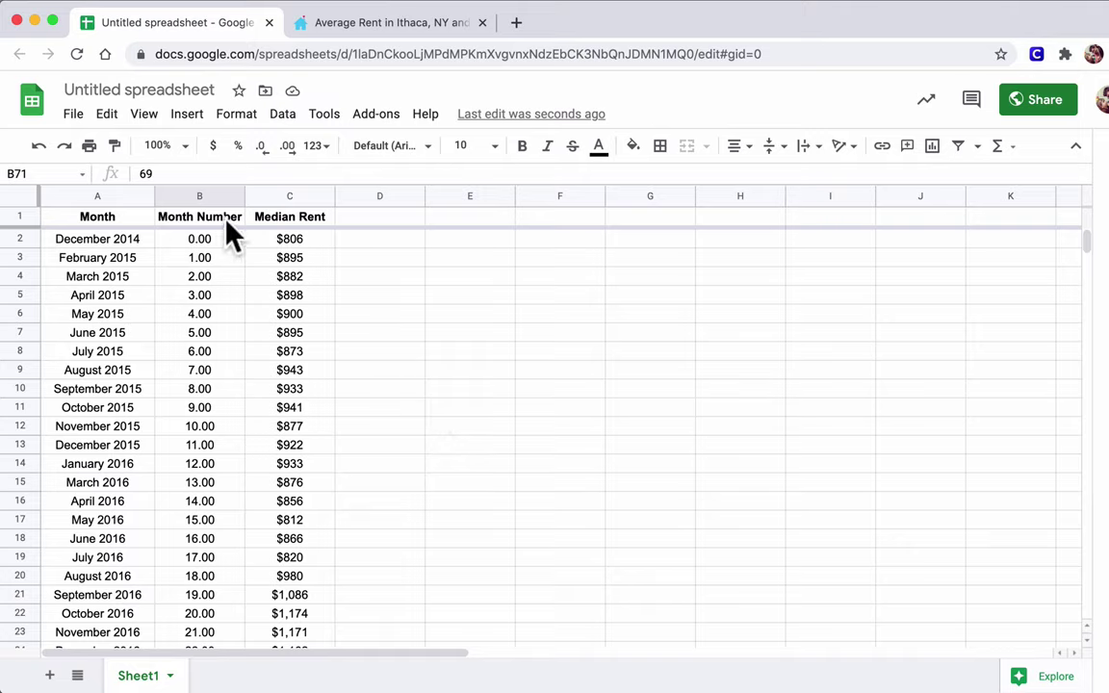
- Insert a chart from the Month Number and Median Rent columns (B:C)
{"action": "left_click", "coordinate": [202, 196]}
{"action": "left_click", "coordinate": [256, 198], "text": "shift"}
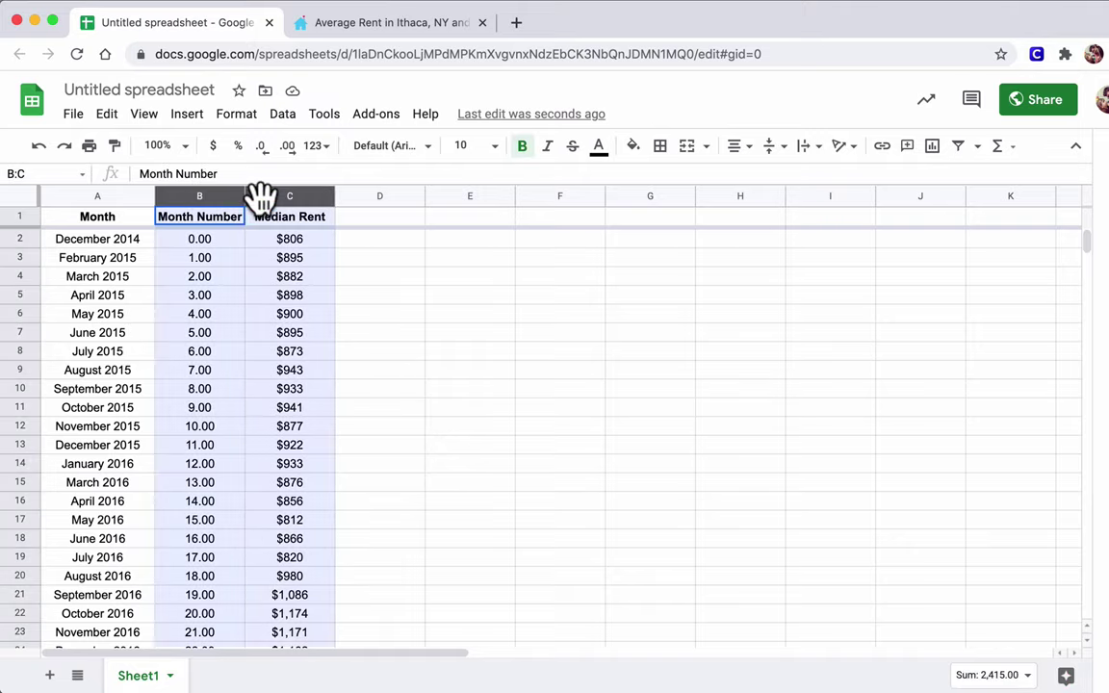
{"action": "left_click", "coordinate": [188, 116]}
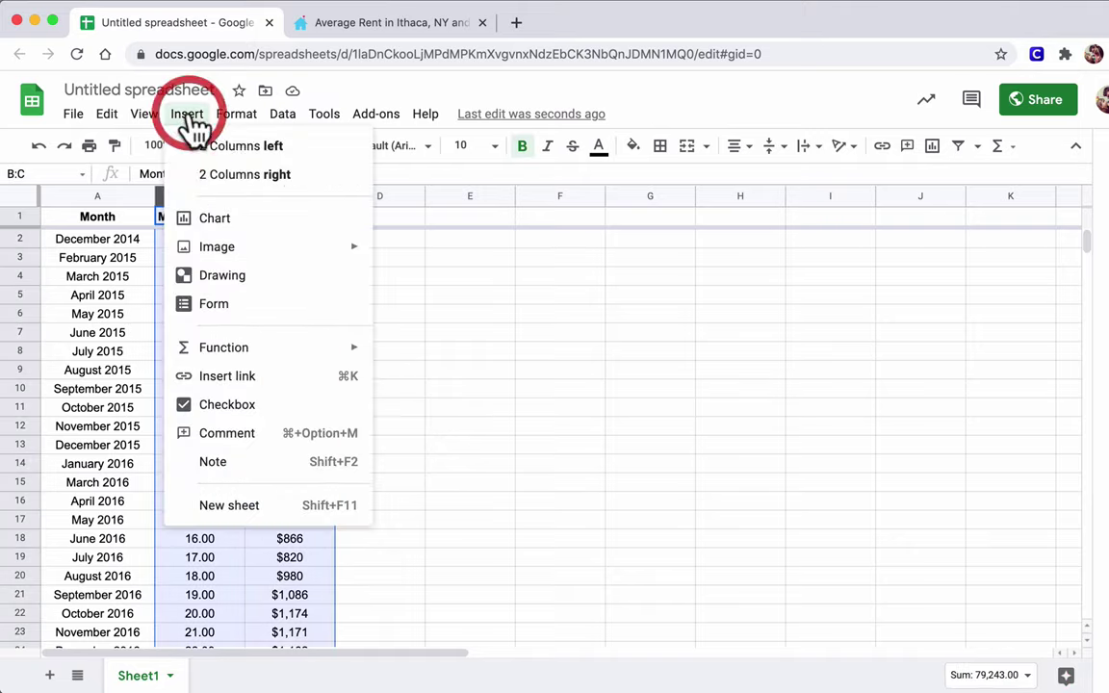
{"action": "left_click", "coordinate": [215, 223]}
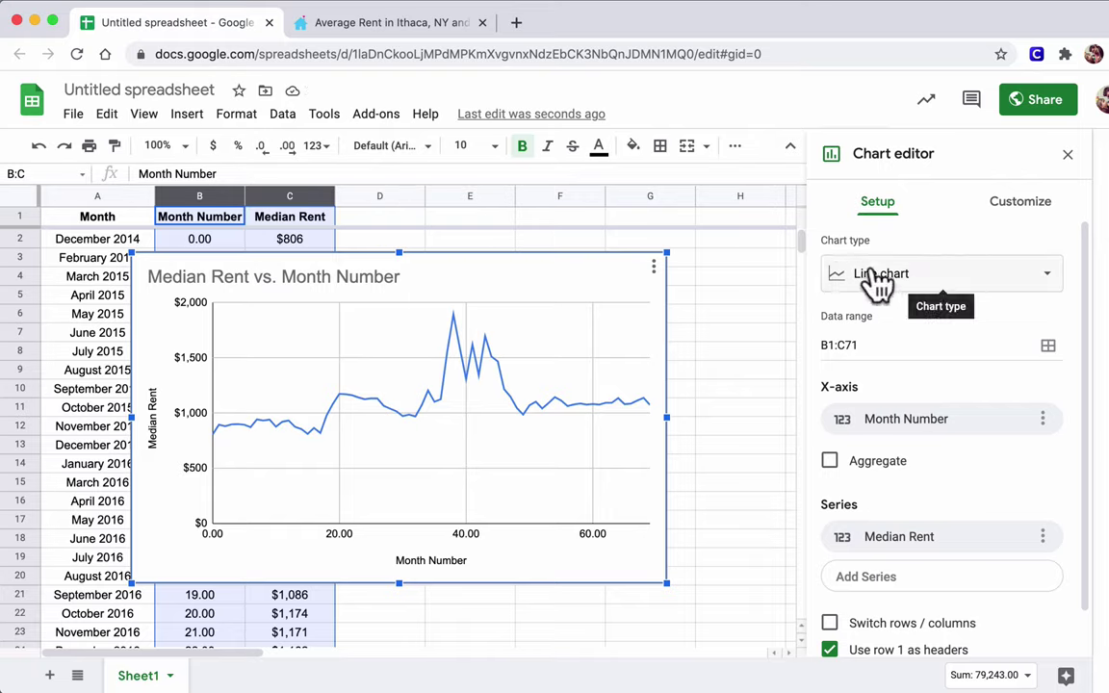
- Change the Median Rent vs. Month Number chart's type to a scatter chart
{"action": "left_click", "coordinate": [1035, 294]}
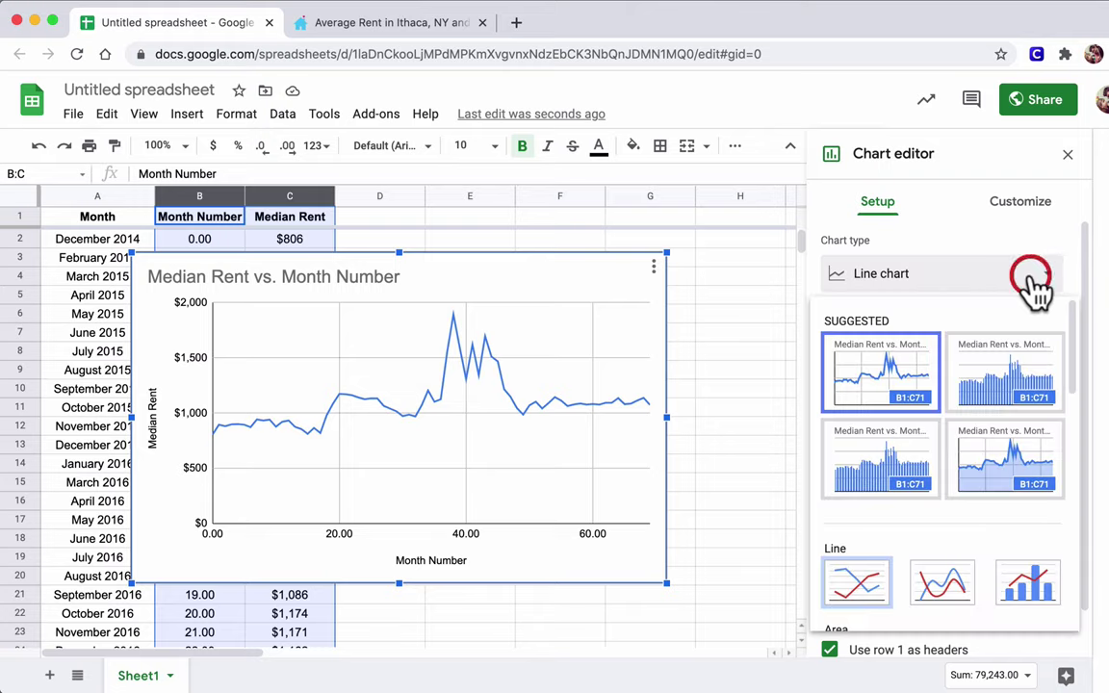
{"action": "scroll", "coordinate": [947, 384], "scroll_direction": "down", "scroll_amount": 2}
{"action": "scroll", "coordinate": [943, 394], "scroll_direction": "down", "scroll_amount": 10}
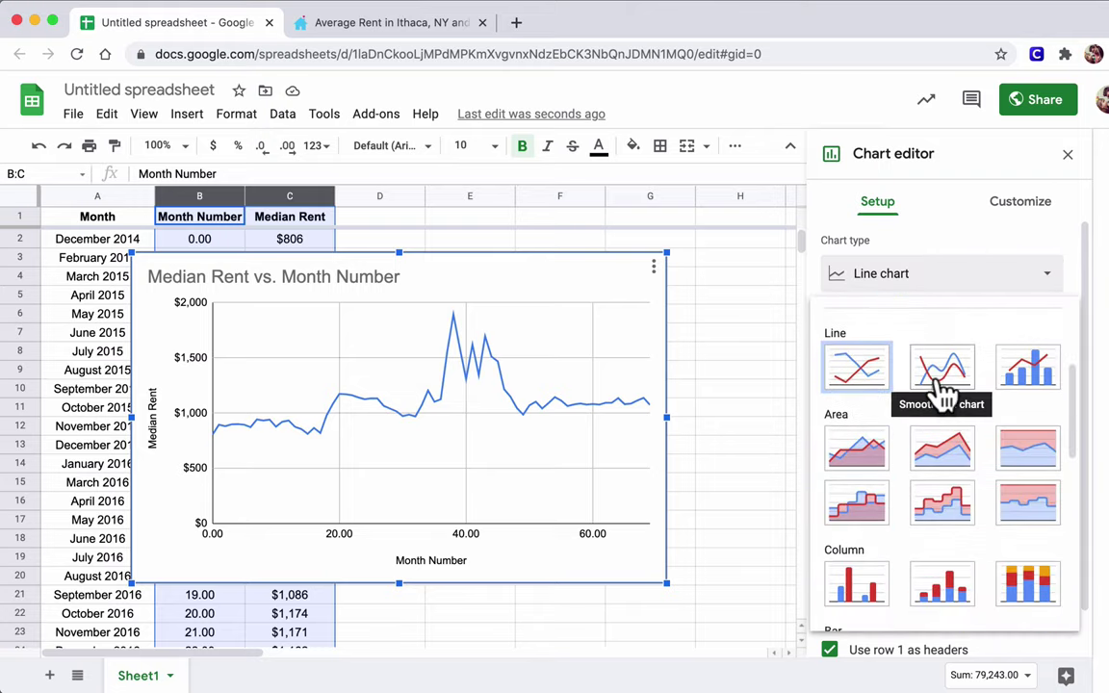
{"action": "scroll", "coordinate": [941, 393], "scroll_direction": "down", "scroll_amount": 1}
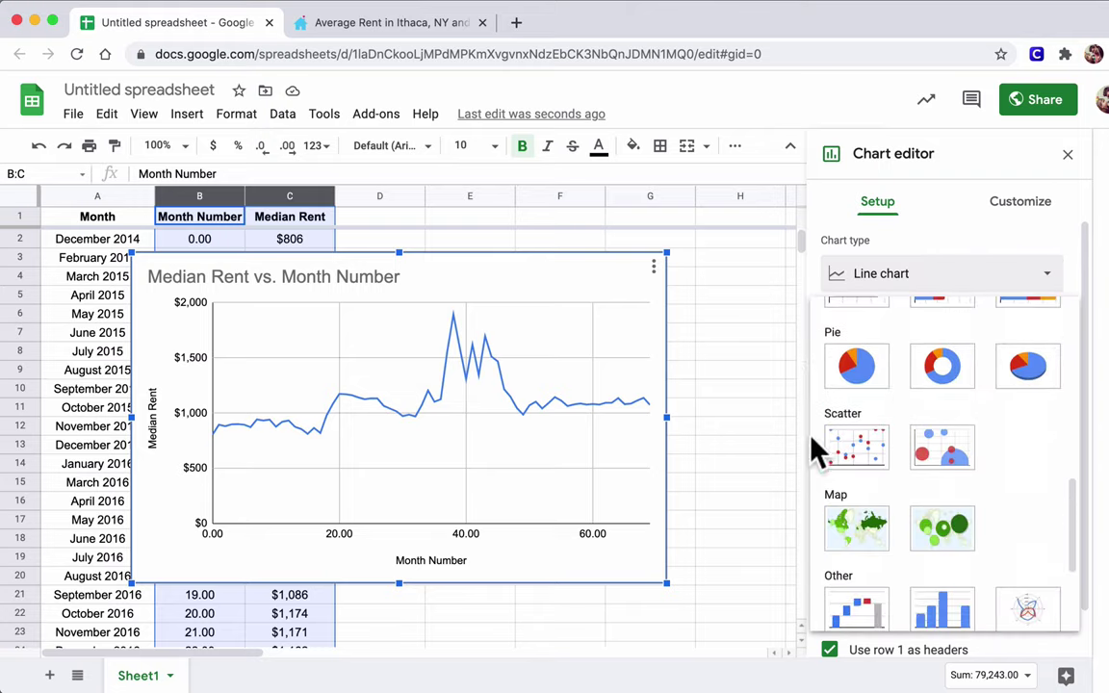
{"action": "left_click", "coordinate": [871, 458]}
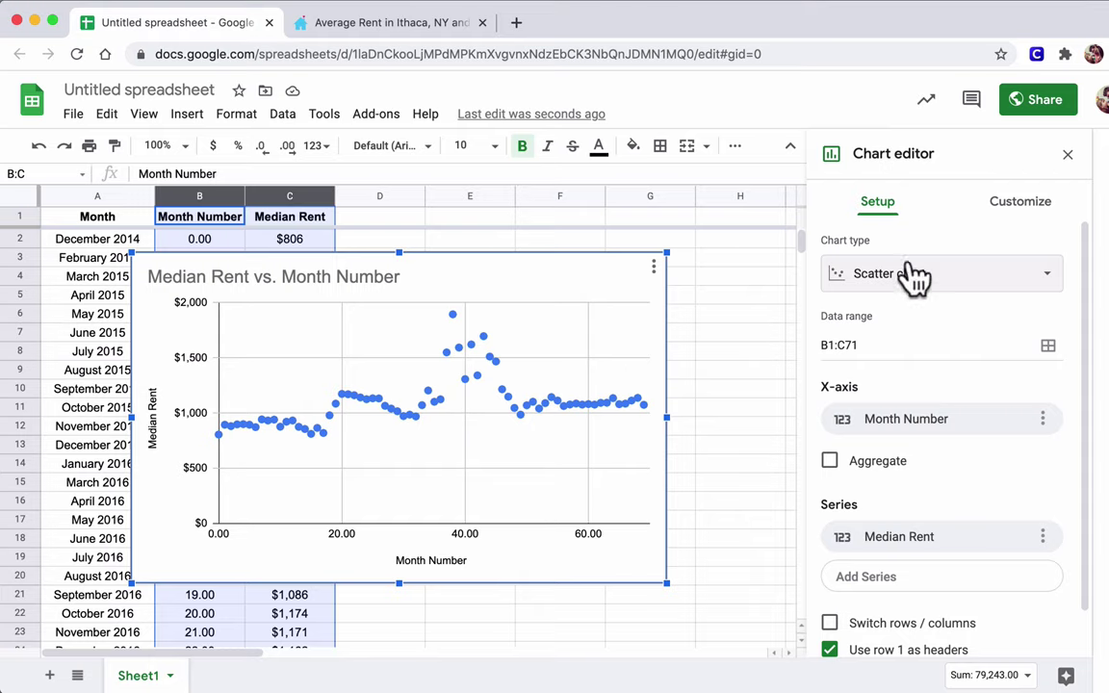
- Add a trendline to the Median Rent series of the scatter chart
{"action": "left_click", "coordinate": [1009, 225]}
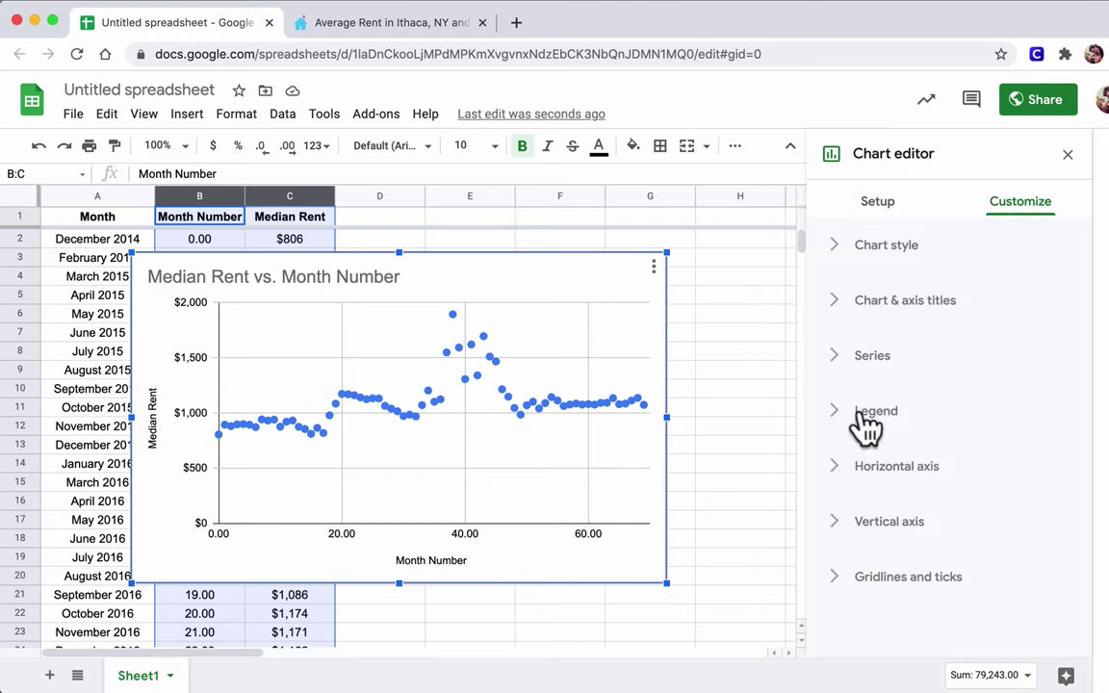
{"action": "left_click", "coordinate": [869, 364]}
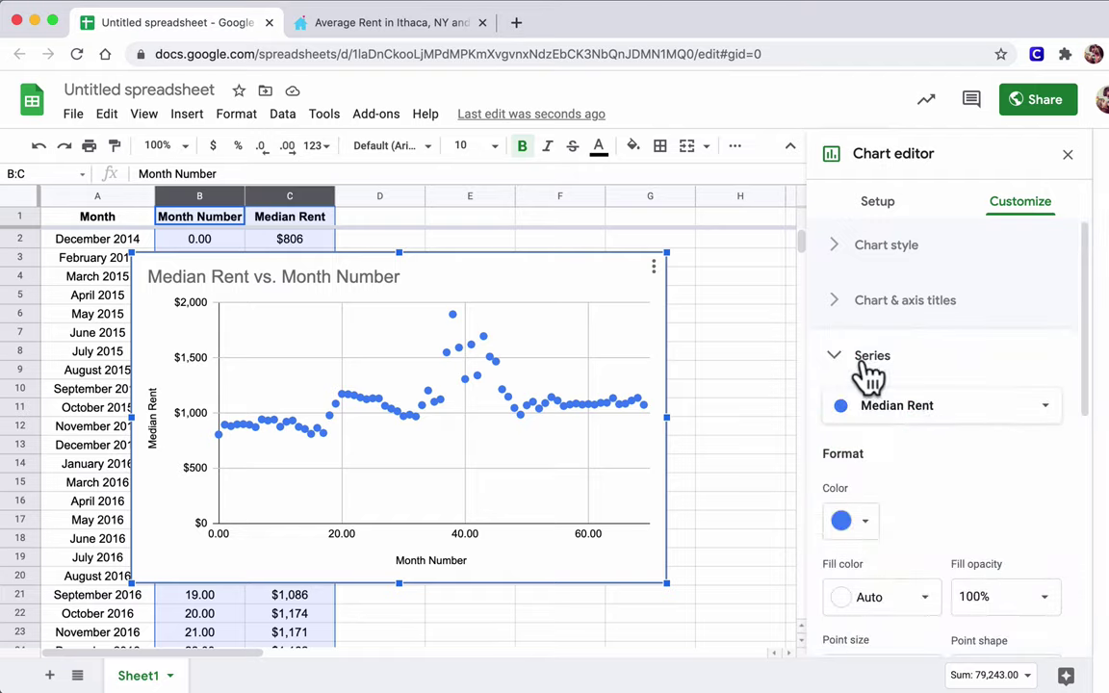
{"action": "scroll", "coordinate": [915, 404], "scroll_direction": "down", "scroll_amount": 5}
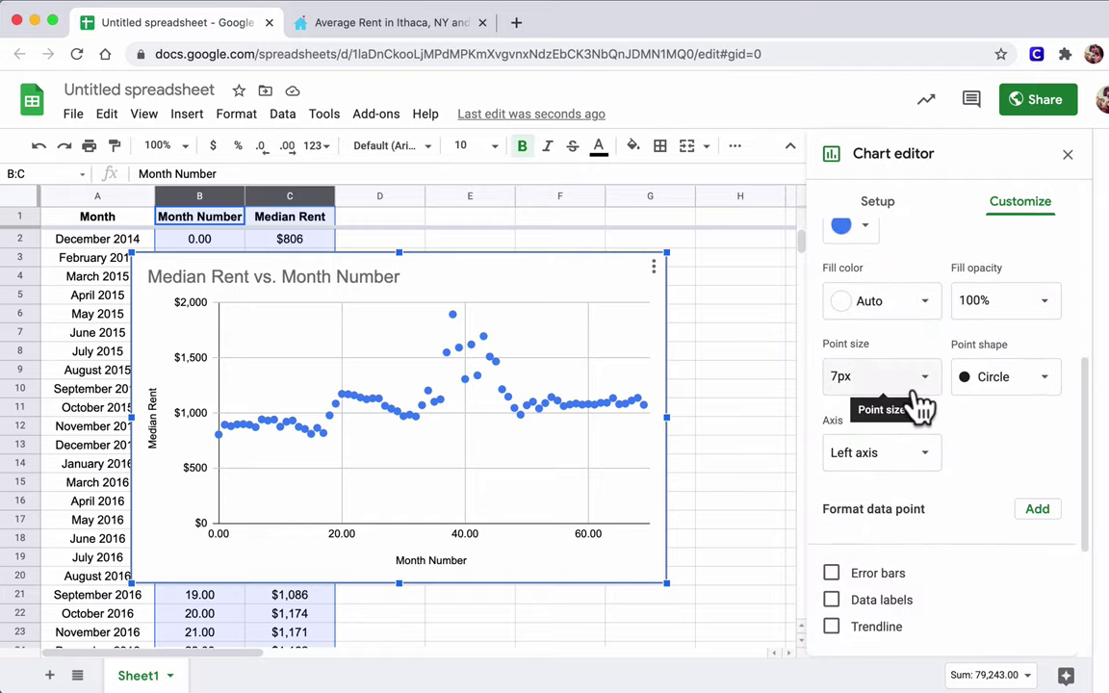
{"action": "scroll", "coordinate": [915, 395], "scroll_direction": "down", "scroll_amount": 3}
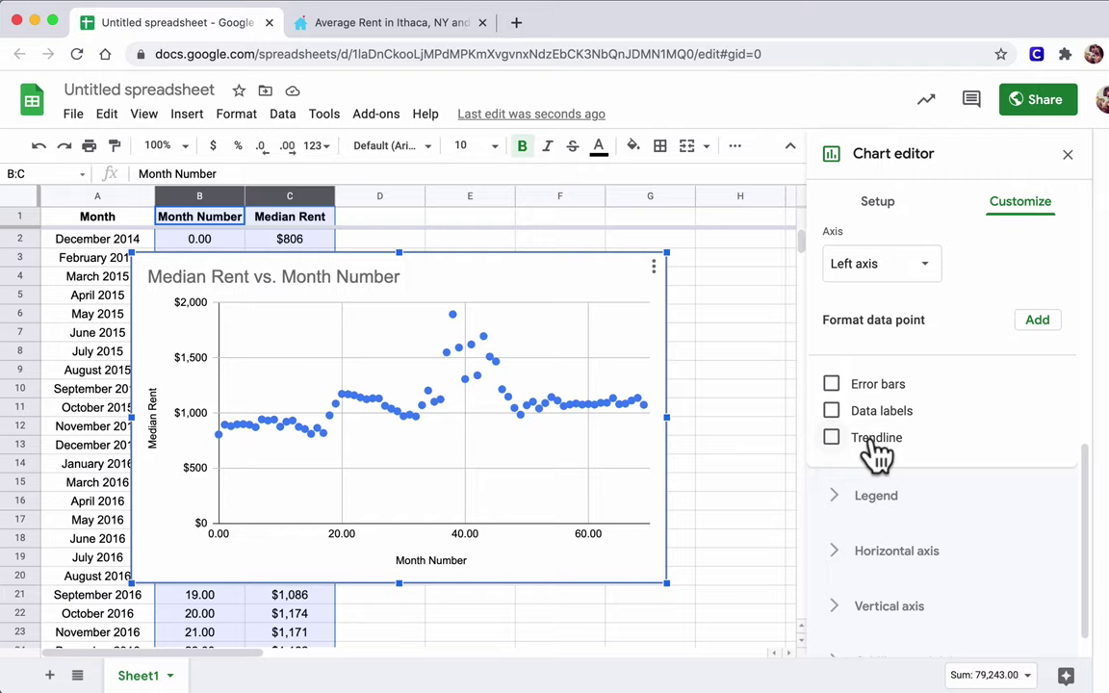
{"action": "left_click", "coordinate": [832, 439]}
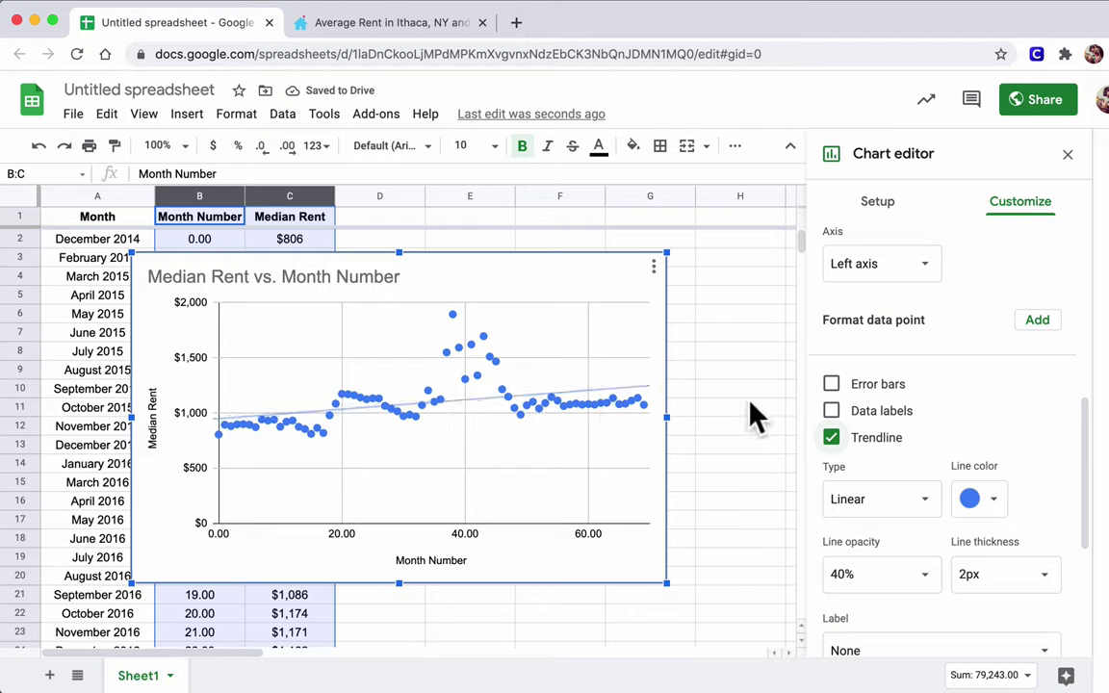
- Set the trendline's line opacity to 90% and its line thickness to 8px
{"action": "scroll", "coordinate": [924, 404], "scroll_direction": "down", "scroll_amount": 3}
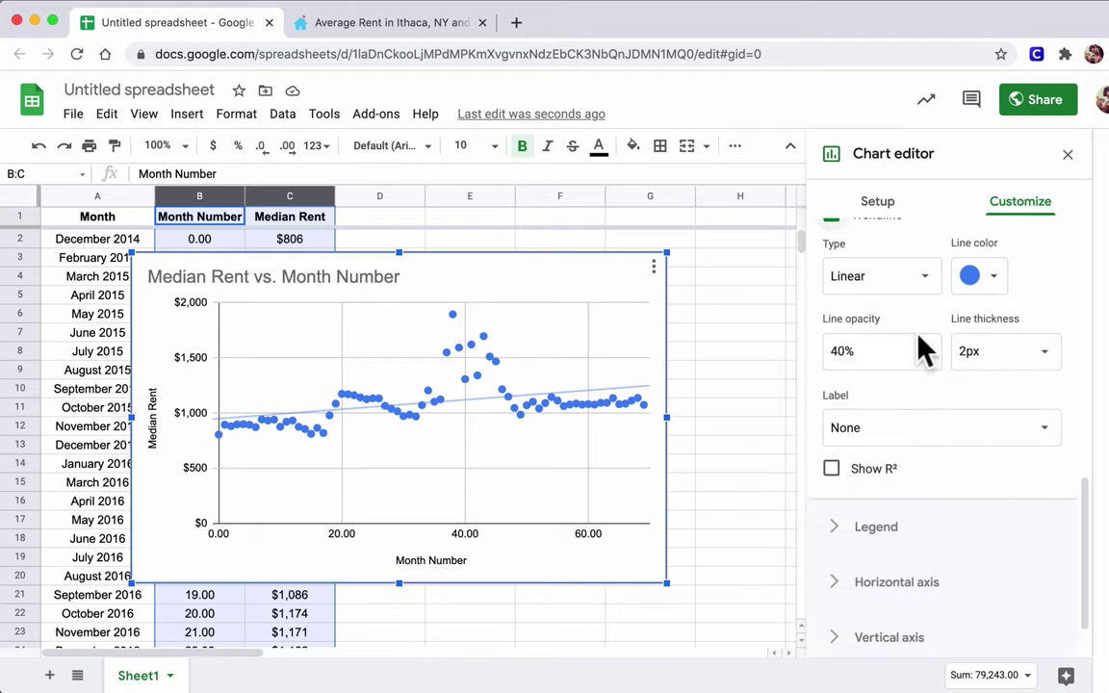
{"action": "left_click", "coordinate": [912, 351]}
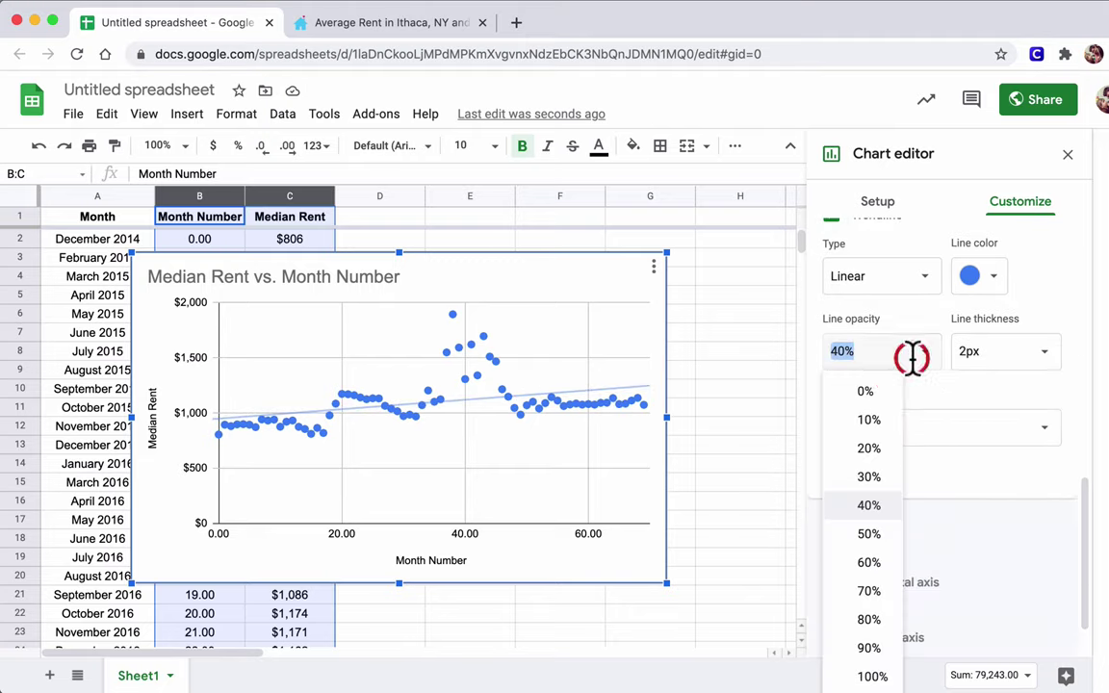
{"action": "left_click", "coordinate": [872, 648]}
{"action": "left_click", "coordinate": [1043, 363]}
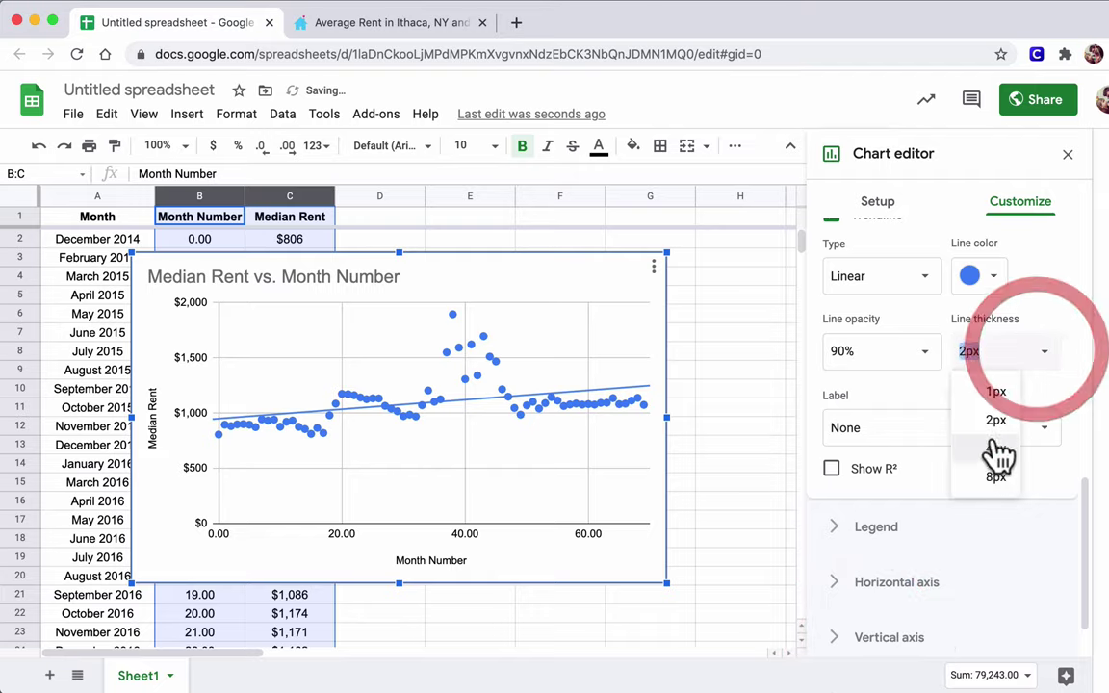
{"action": "left_click", "coordinate": [990, 480]}
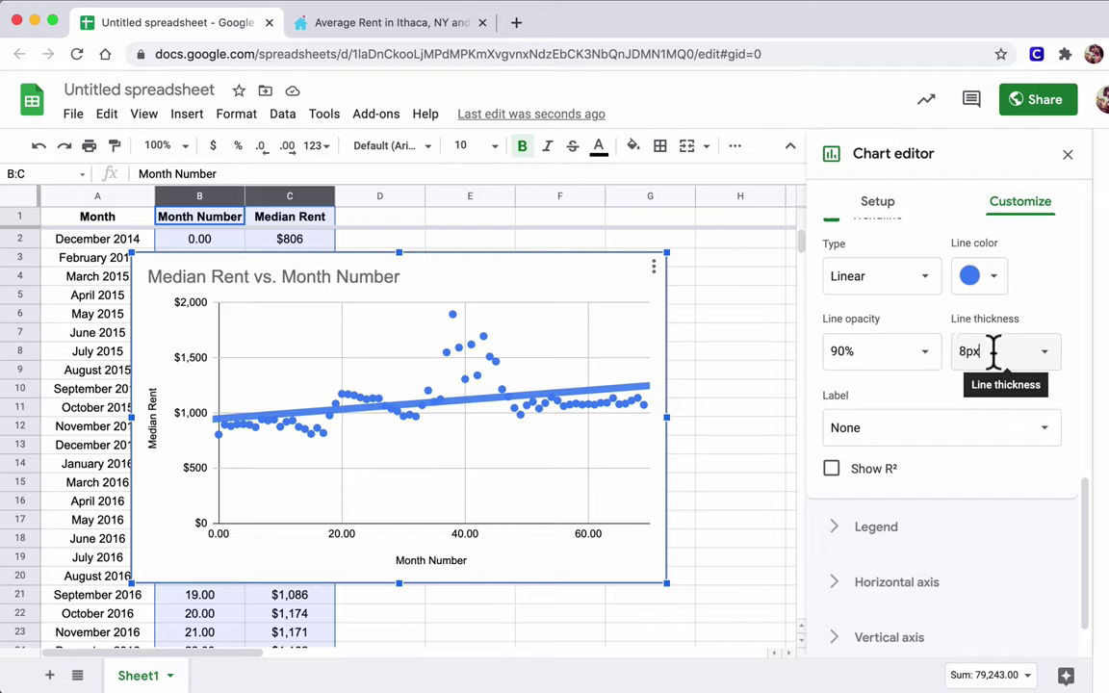
- Set the trendline's label to Use Equation and close the chart editor
{"action": "left_click", "coordinate": [843, 433]}
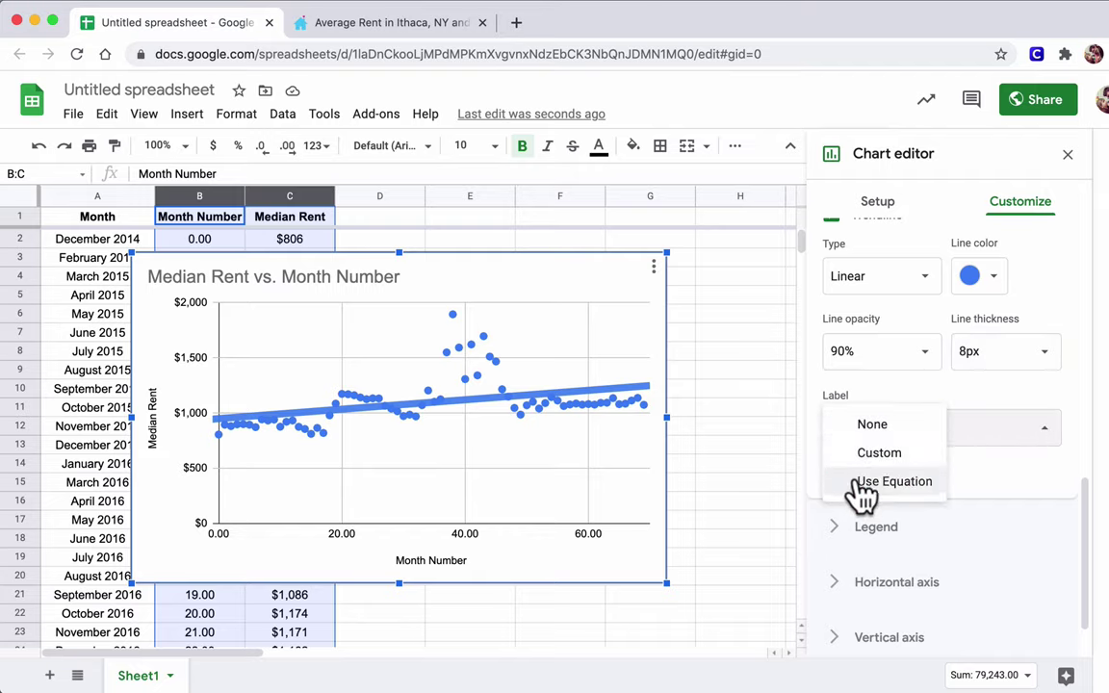
{"action": "left_click", "coordinate": [909, 484]}
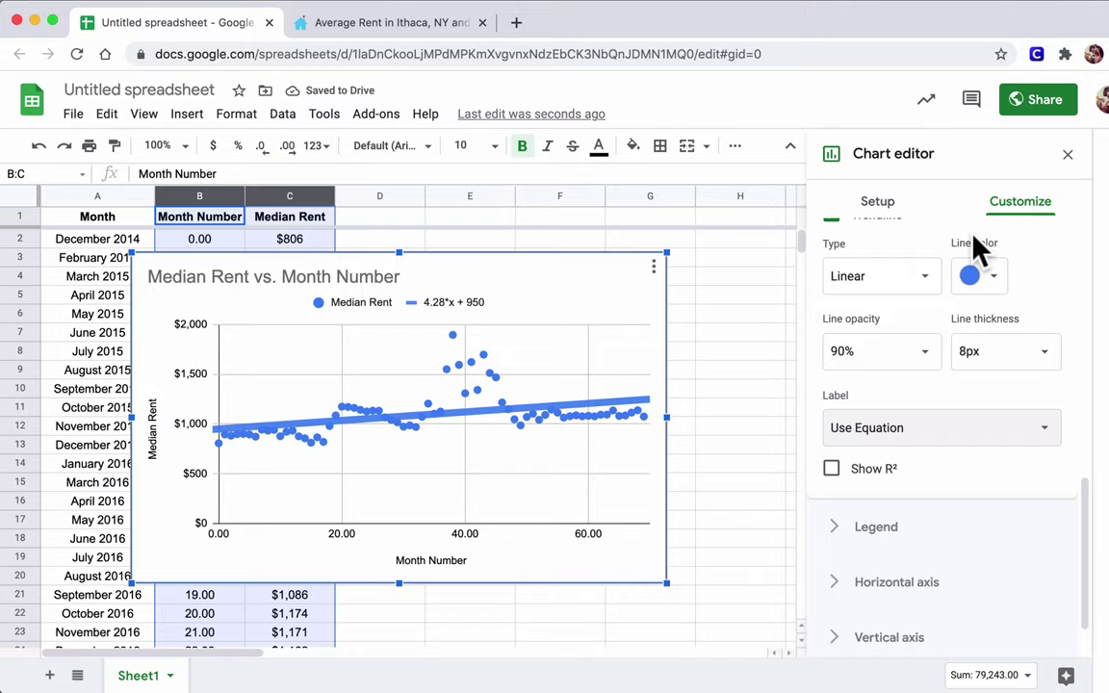
{"action": "left_click", "coordinate": [1068, 155]}
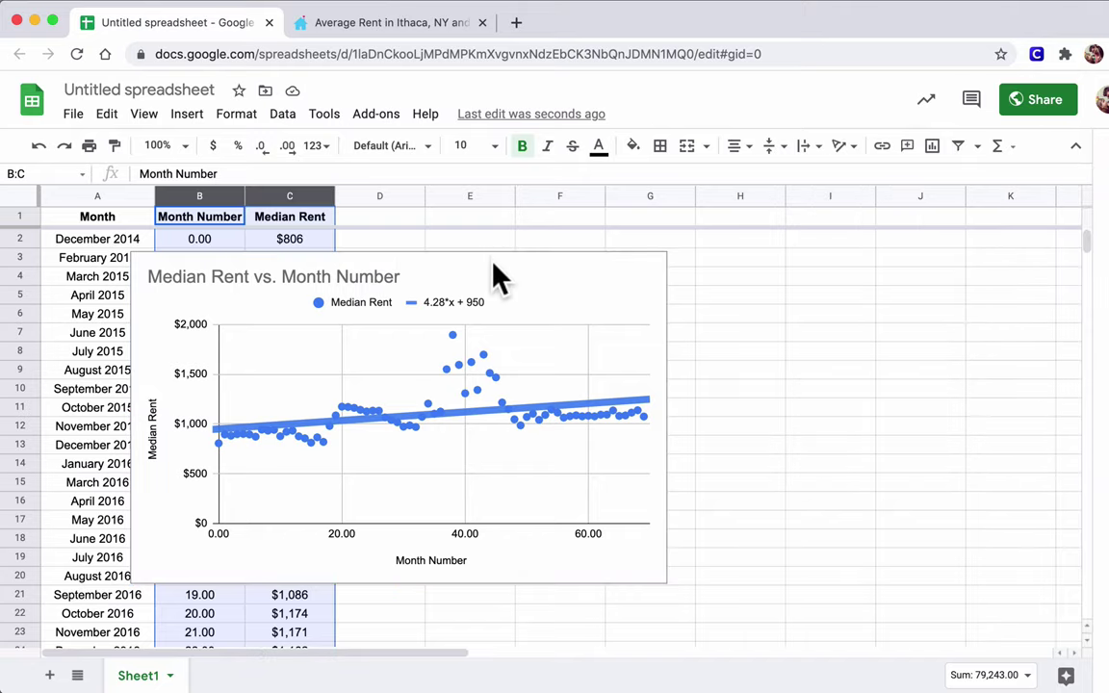
- Move the Median Rent vs. Month Number chart beside the data so that columns A to C are uncovered
{"action": "left_click", "coordinate": [577, 253]}
{"action": "left_click", "coordinate": [639, 259]}
{"action": "left_click", "coordinate": [720, 279]}
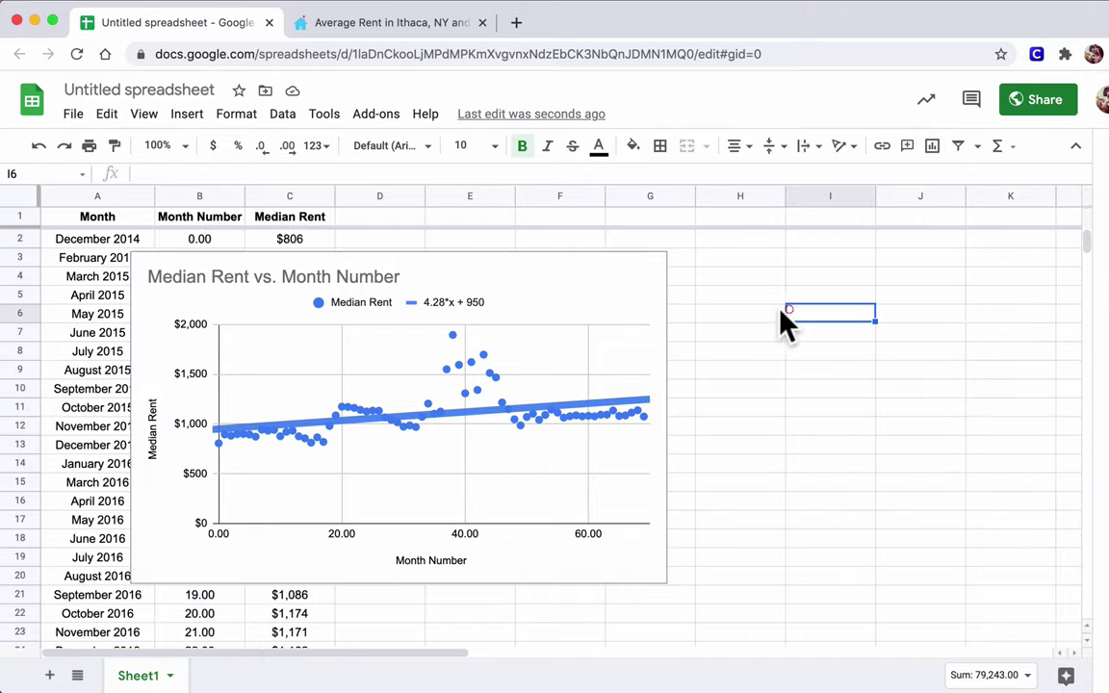
{"action": "left_click", "coordinate": [638, 308]}
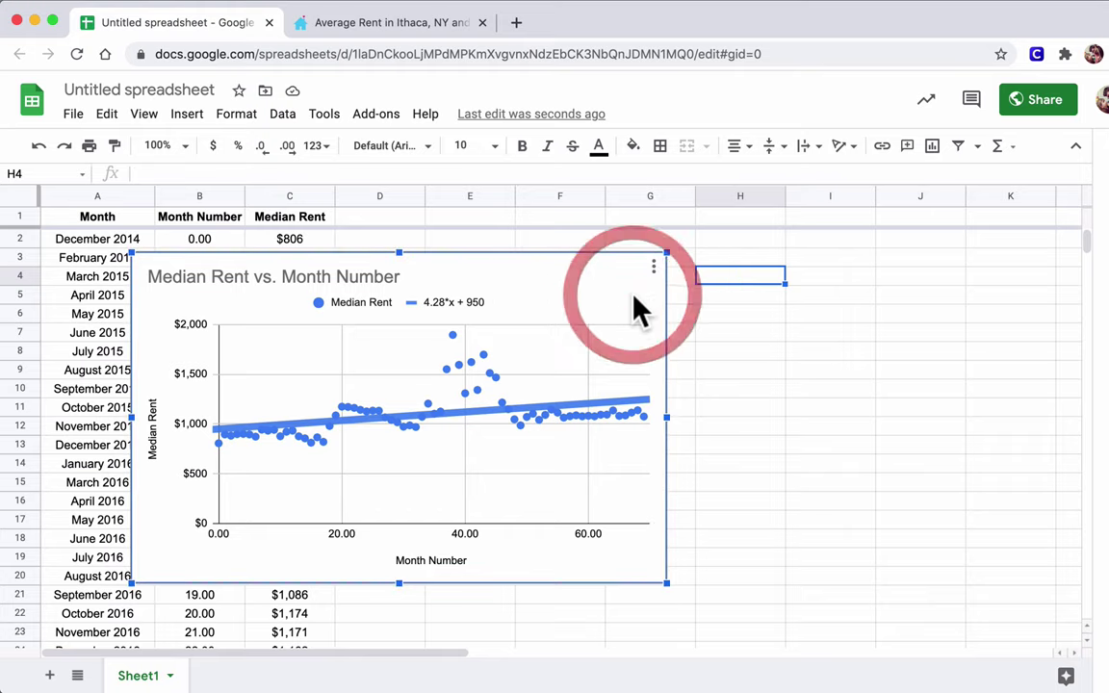
{"action": "left_click_drag", "start_coordinate": [513, 268], "coordinate": [766, 252]}
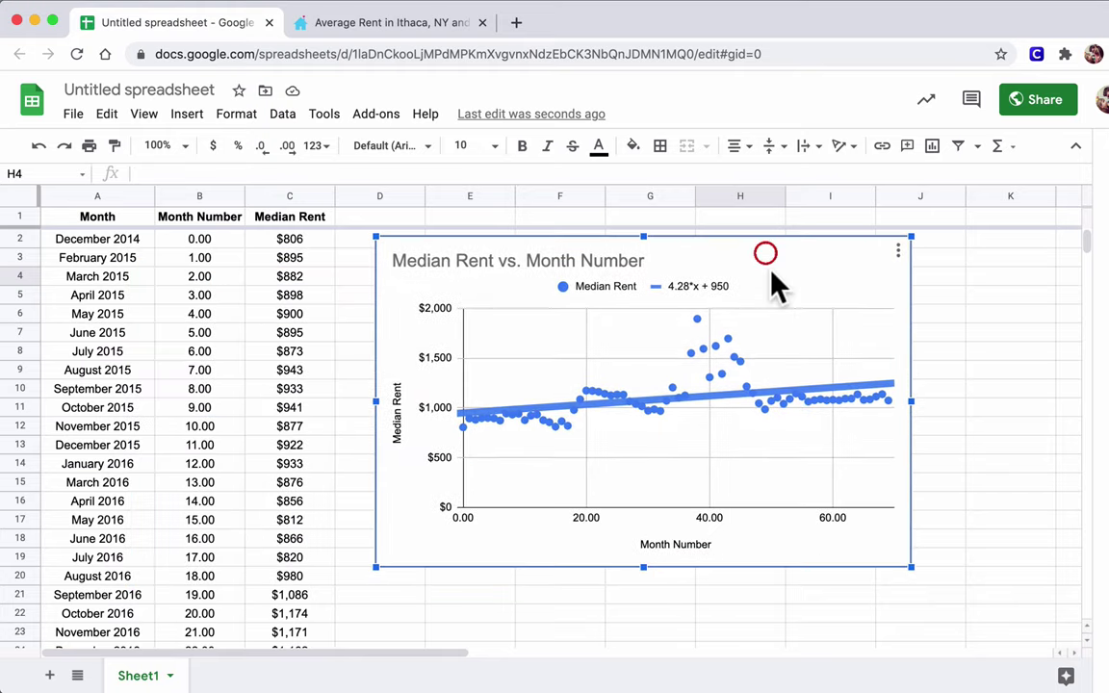
{"action": "left_click", "coordinate": [991, 314]}
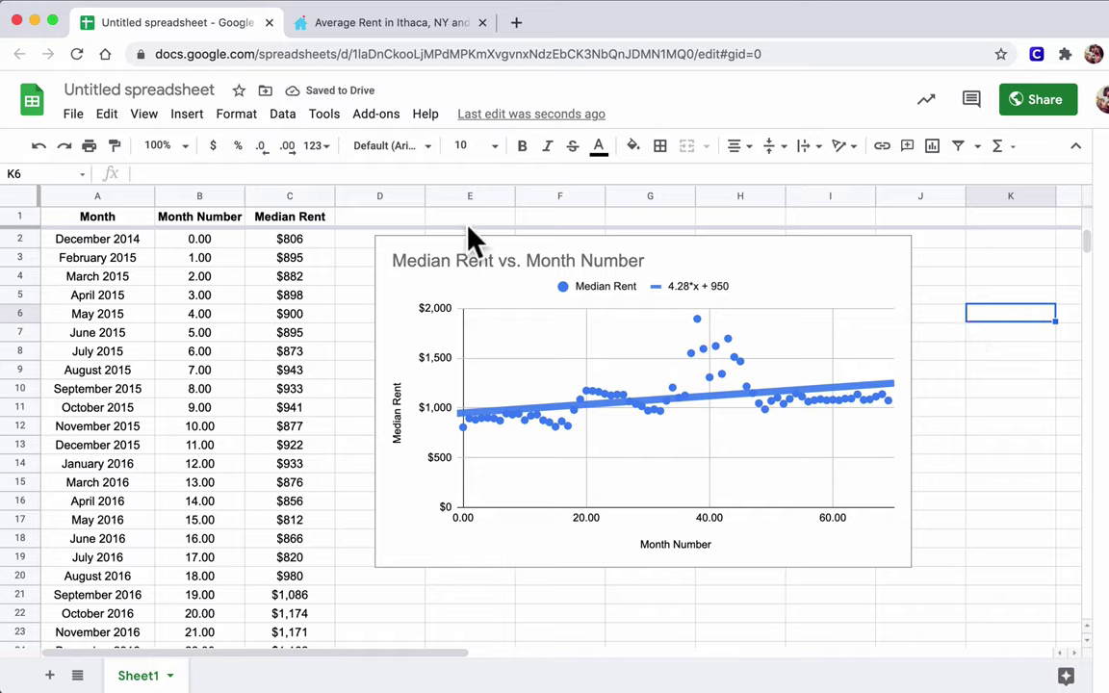
- Examine the chart's scattered rent points against the linear trendline, its starting value and its equation
{"action": "left_click", "coordinate": [701, 331]}
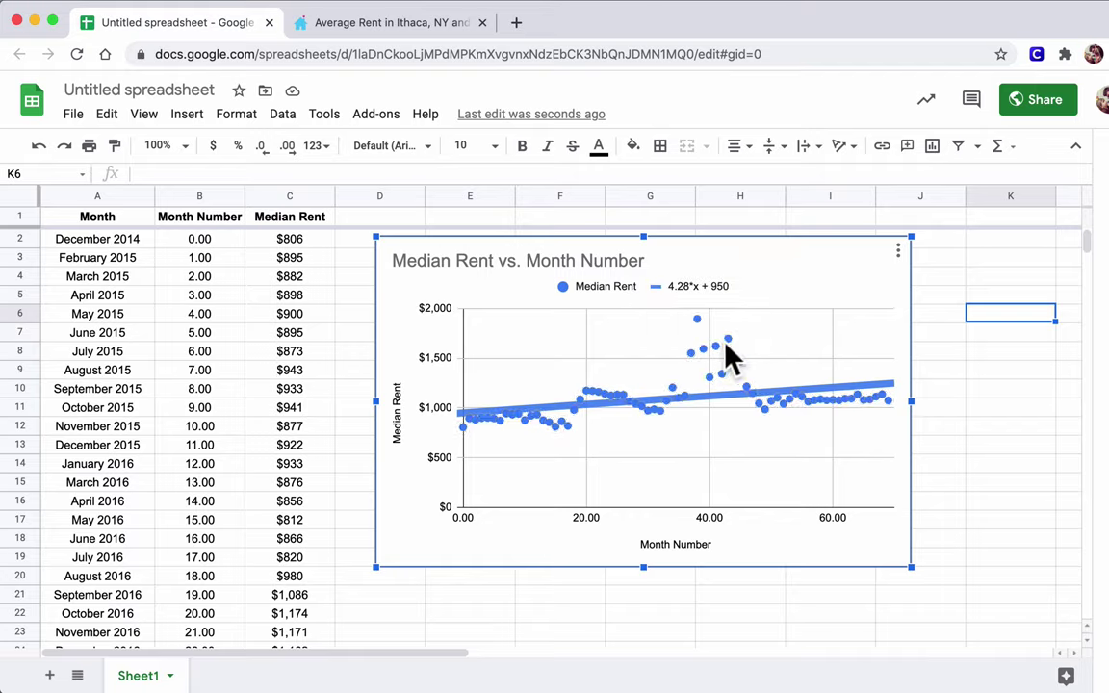
{"action": "mouse_move", "coordinate": [727, 344]}
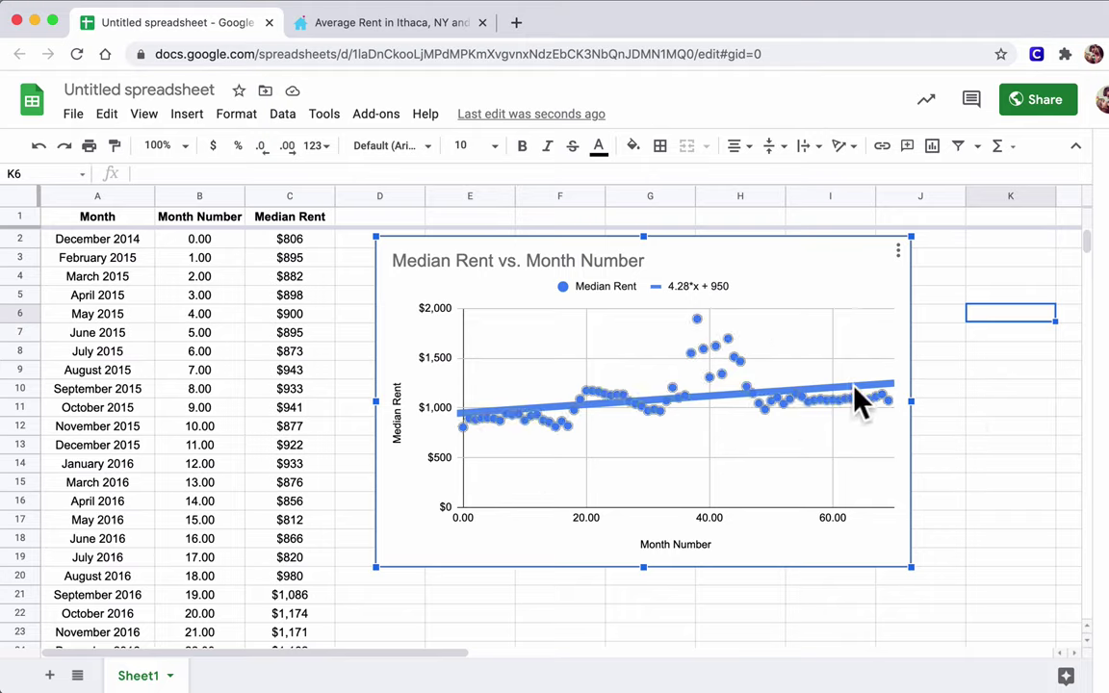
{"action": "mouse_move", "coordinate": [519, 412]}
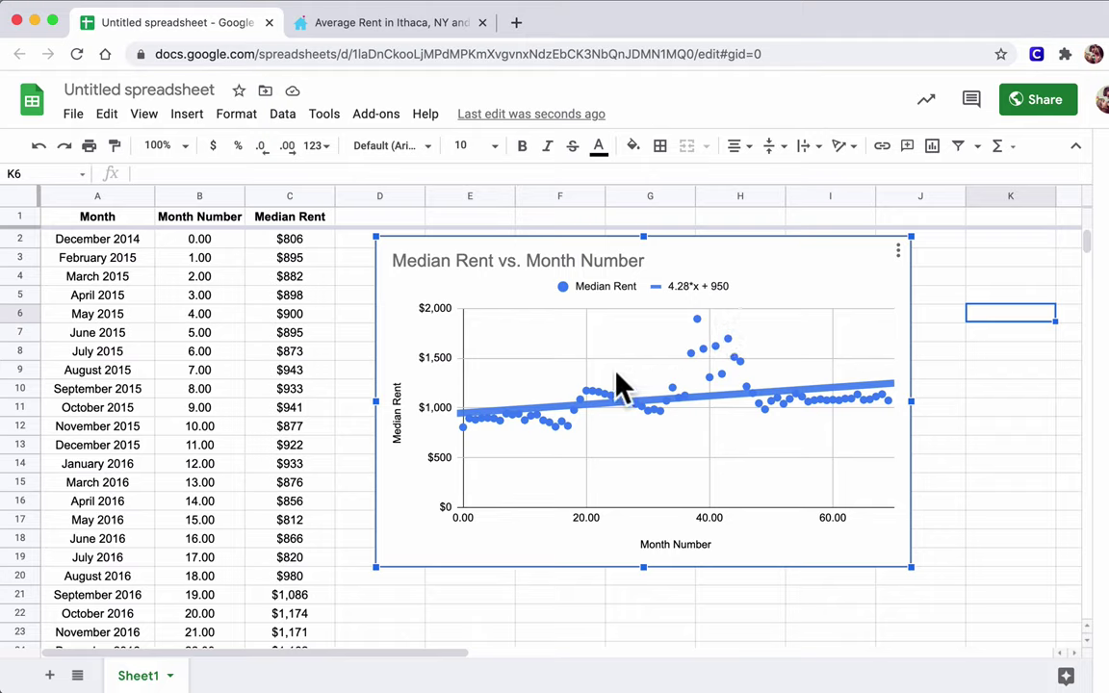
{"action": "mouse_move", "coordinate": [465, 430]}
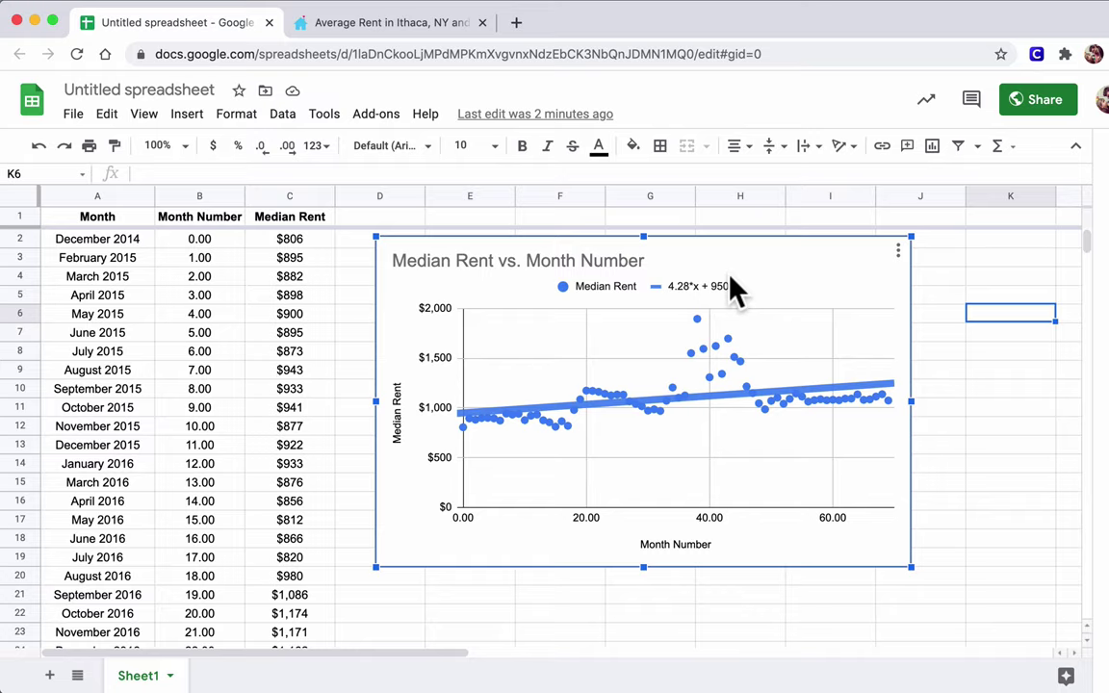
- Enter the formula =69+48 in cell B73, below the last month number, to calculate a future month number
{"action": "scroll", "coordinate": [195, 404], "scroll_direction": "down", "scroll_amount": 10}
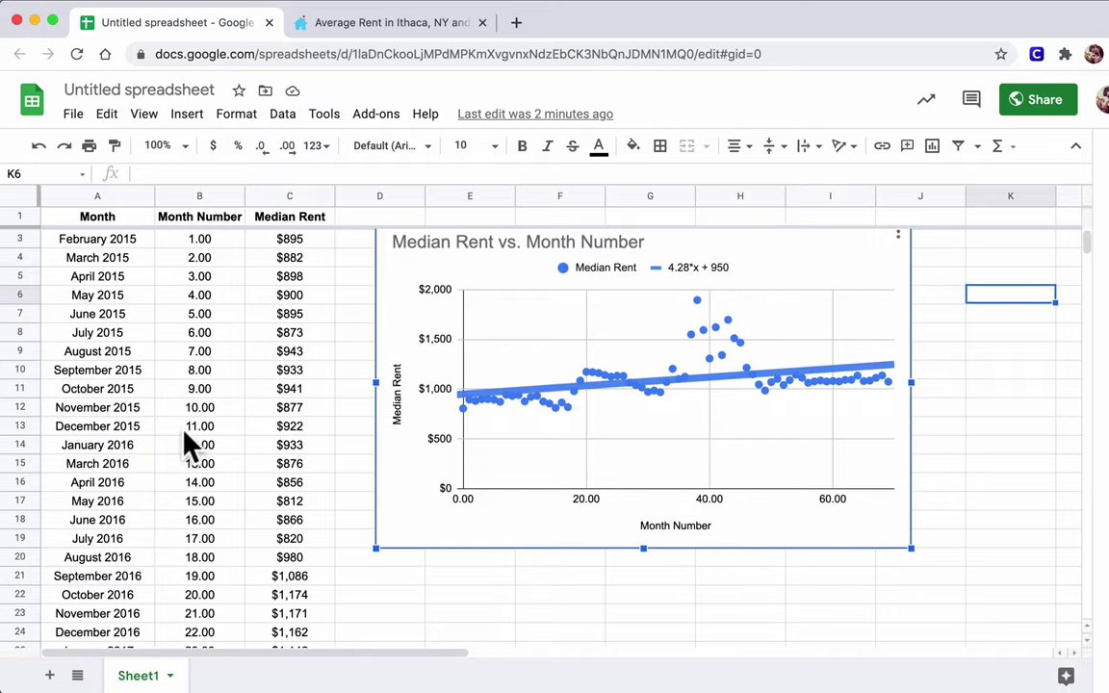
{"action": "scroll", "coordinate": [200, 438], "scroll_direction": "down", "scroll_amount": 15}
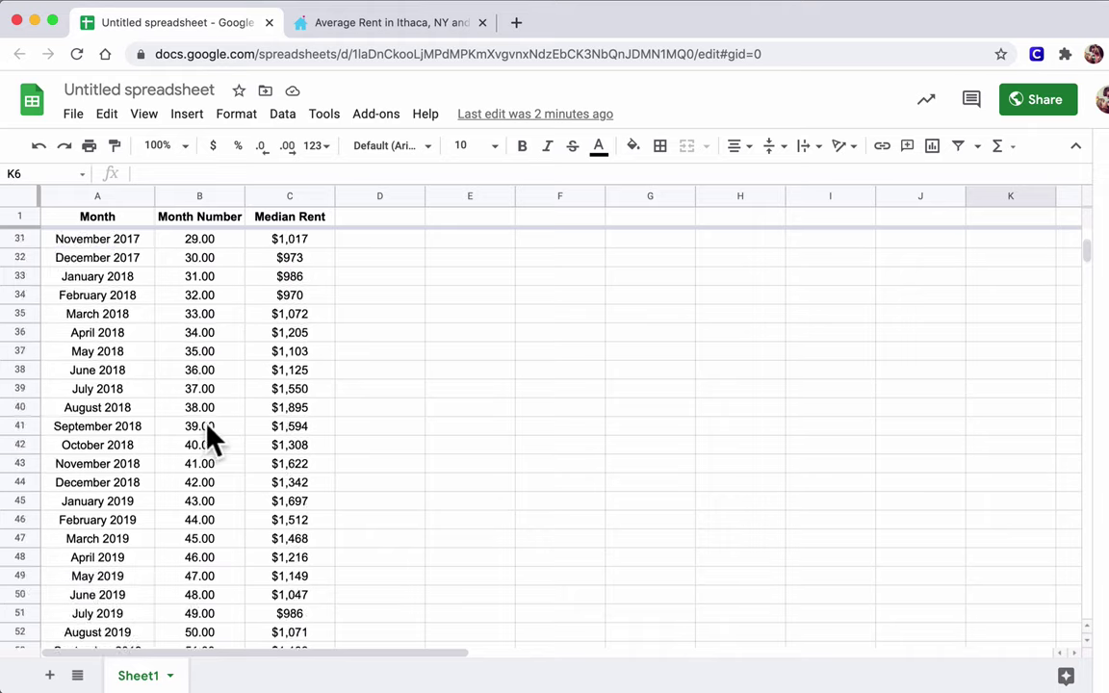
{"action": "left_click", "coordinate": [210, 449]}
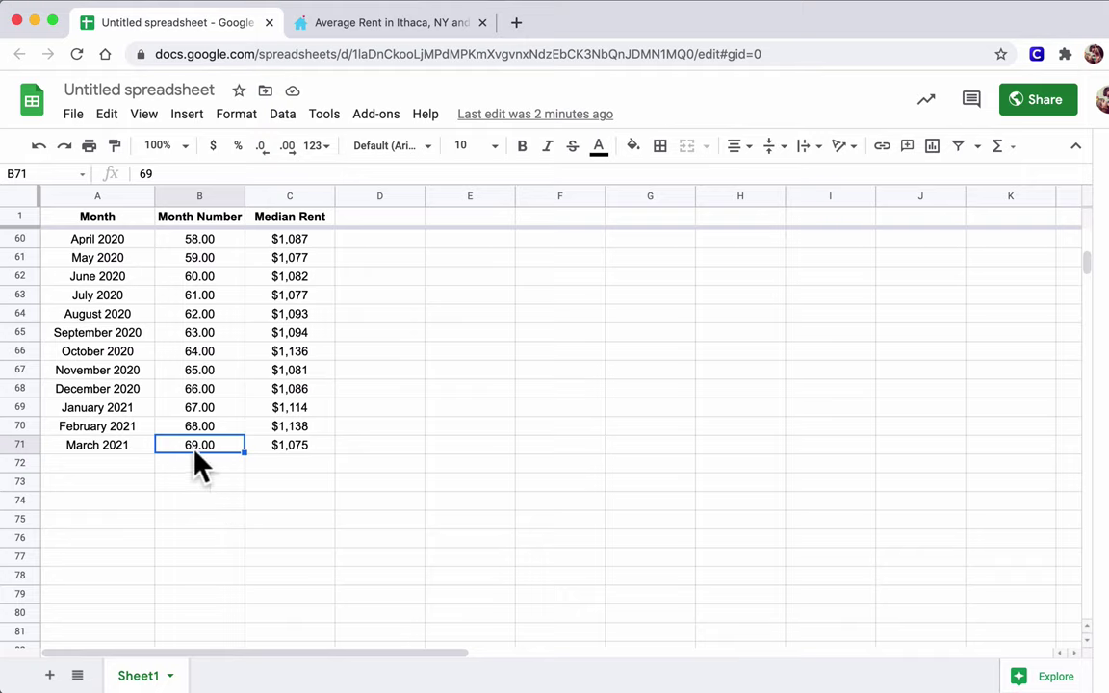
{"action": "left_click", "coordinate": [213, 482]}
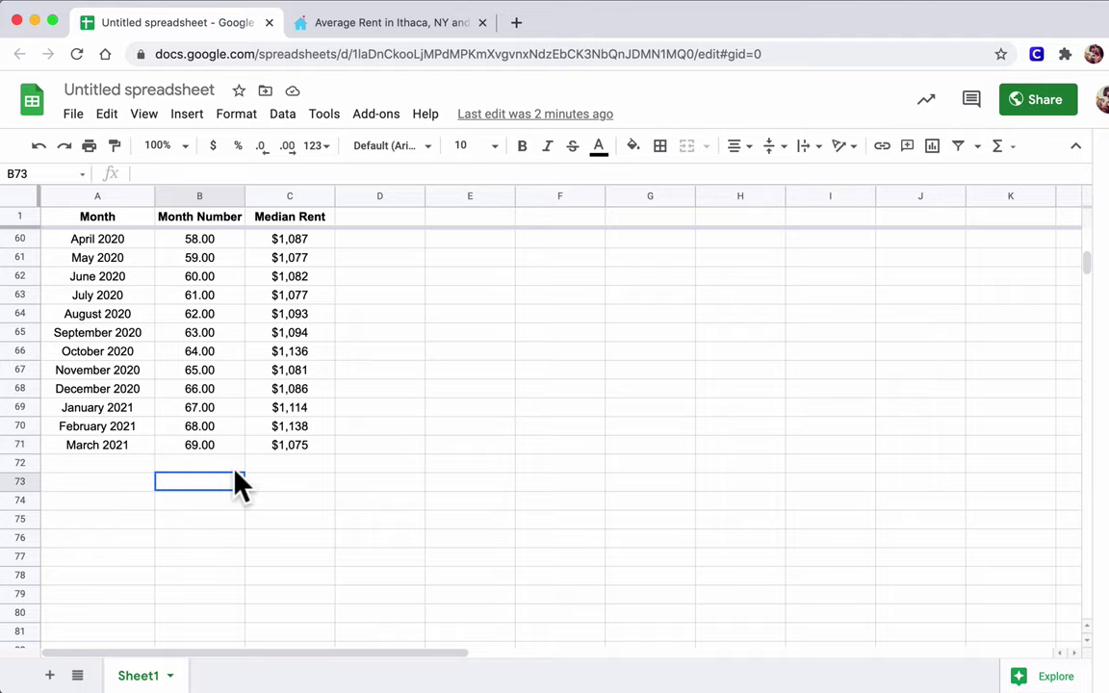
{"action": "type", "text": "=69+48"}
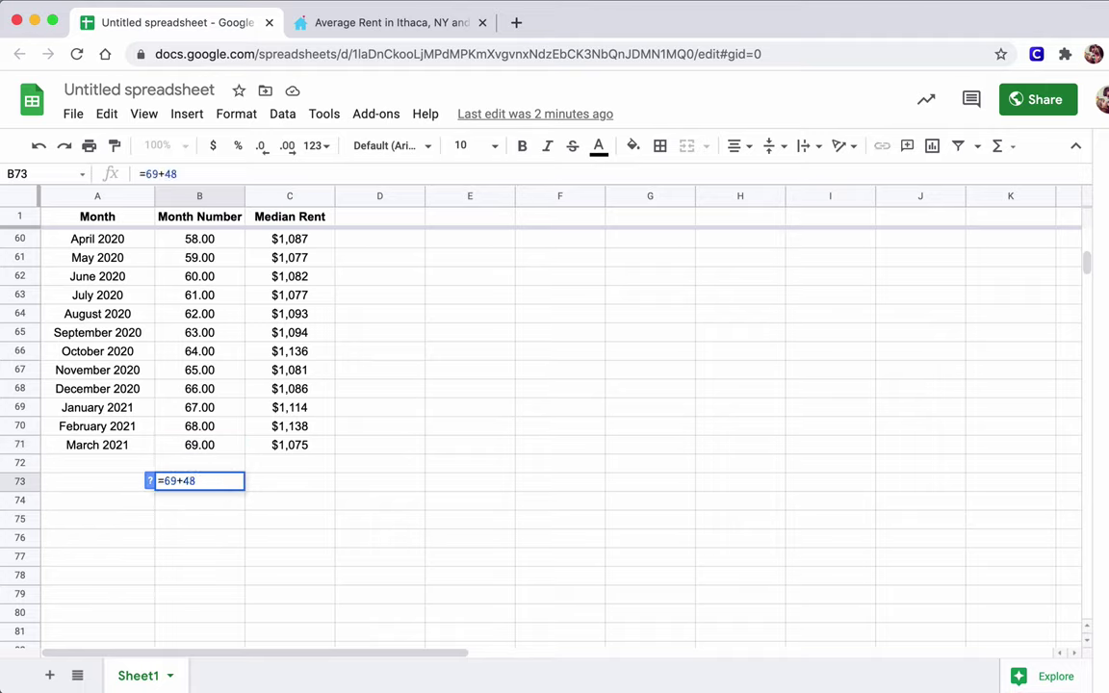
{"action": "key", "text": "Return"}
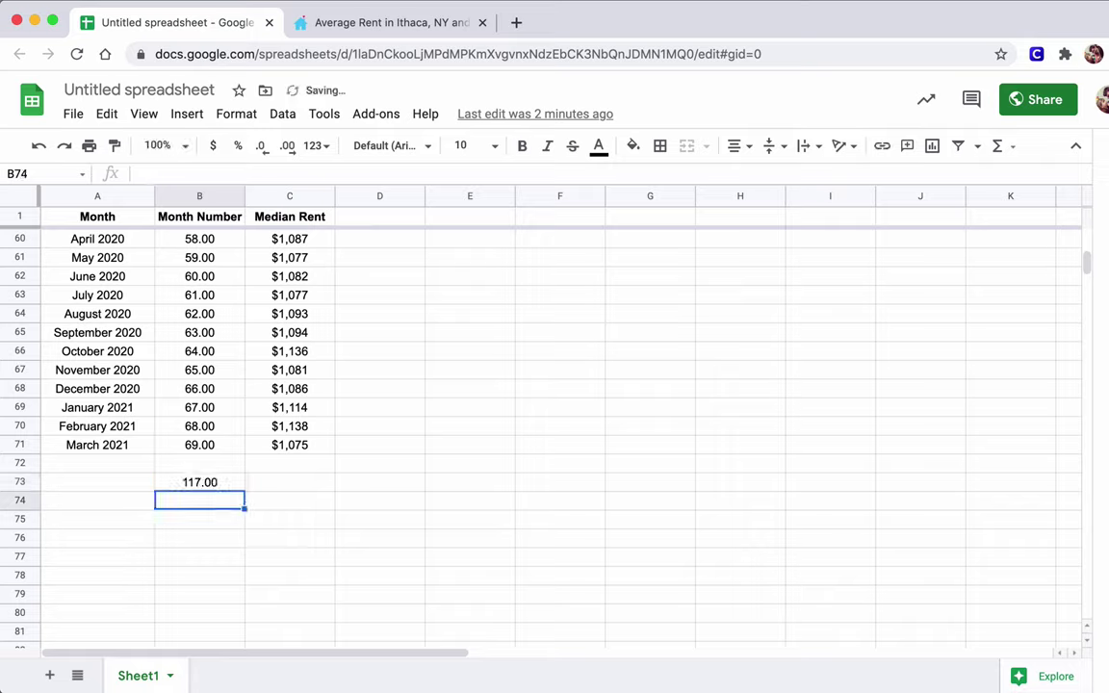
- Check the calculated month number in B73 and return to the chart's trendline equation
{"action": "left_click", "coordinate": [218, 482]}
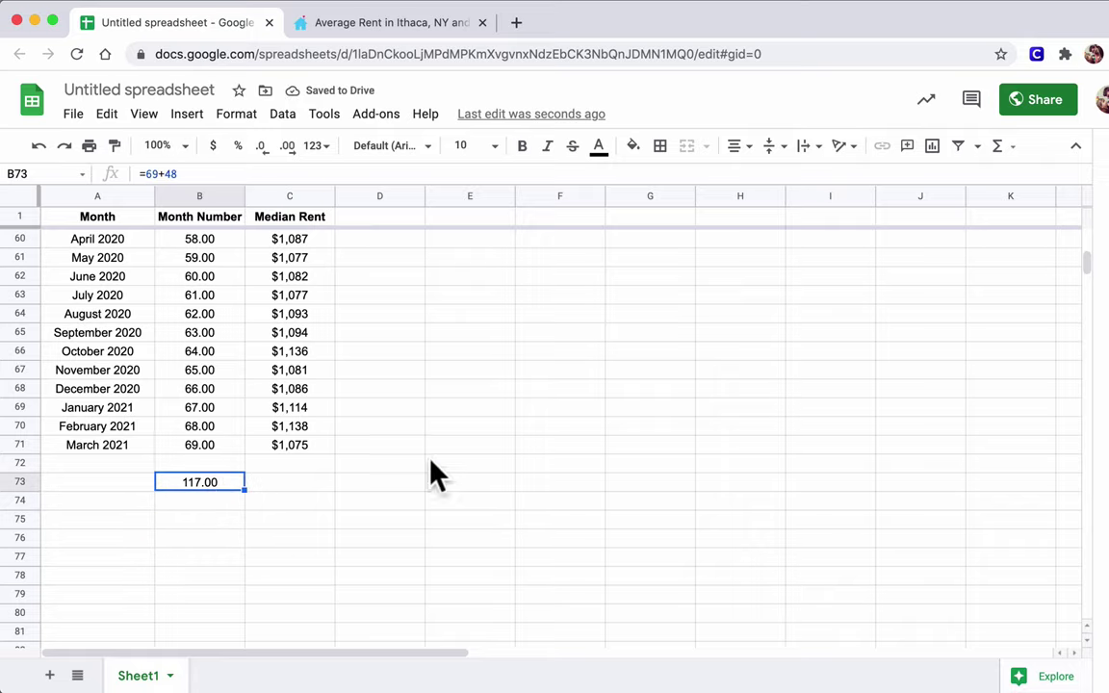
{"action": "scroll", "coordinate": [429, 467], "scroll_direction": "up", "scroll_amount": 10}
{"action": "scroll", "coordinate": [458, 452], "scroll_direction": "up", "scroll_amount": 4}
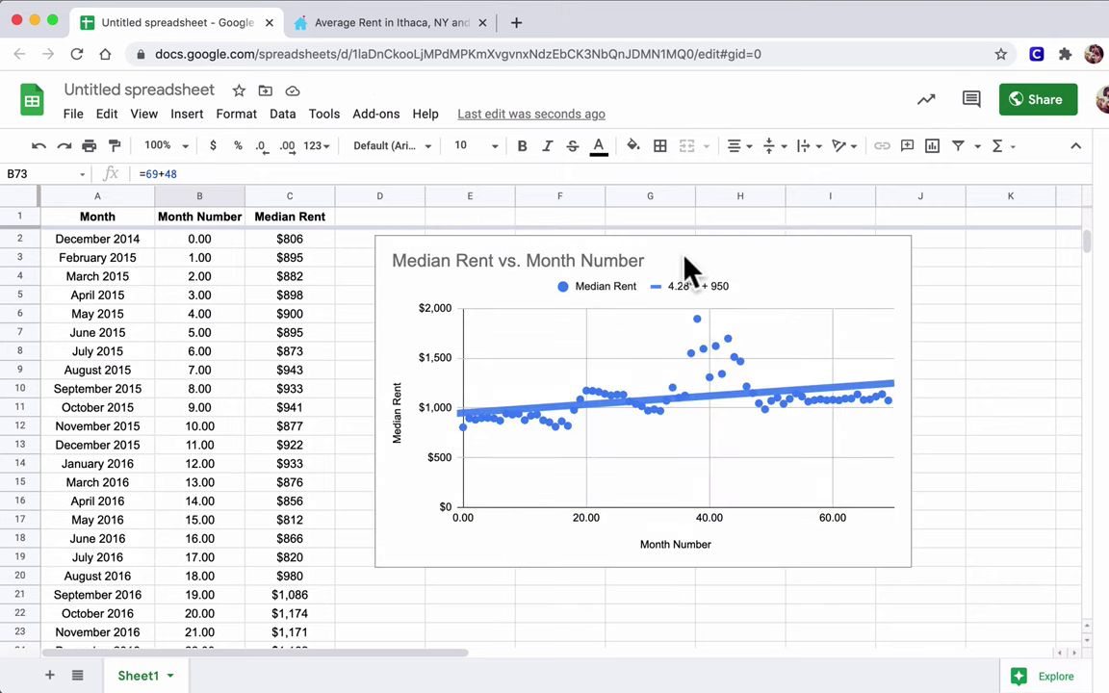